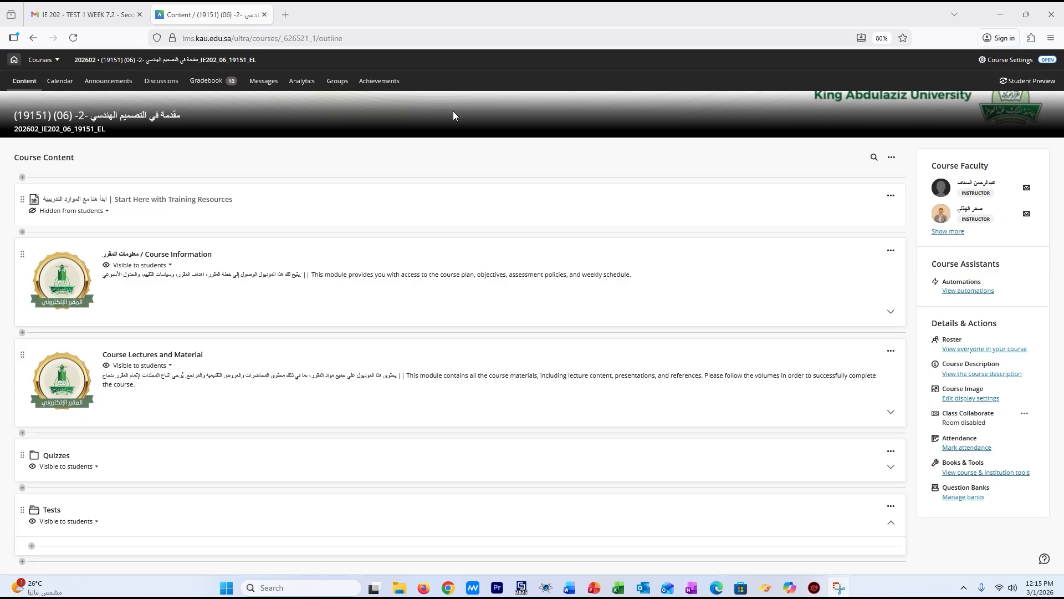
Step: Download the TEST_1.zip attachment from the IE 202 Test 1 e-mail and save it to the Desktop
{"action": "left_click", "coordinate": [108, 17]}
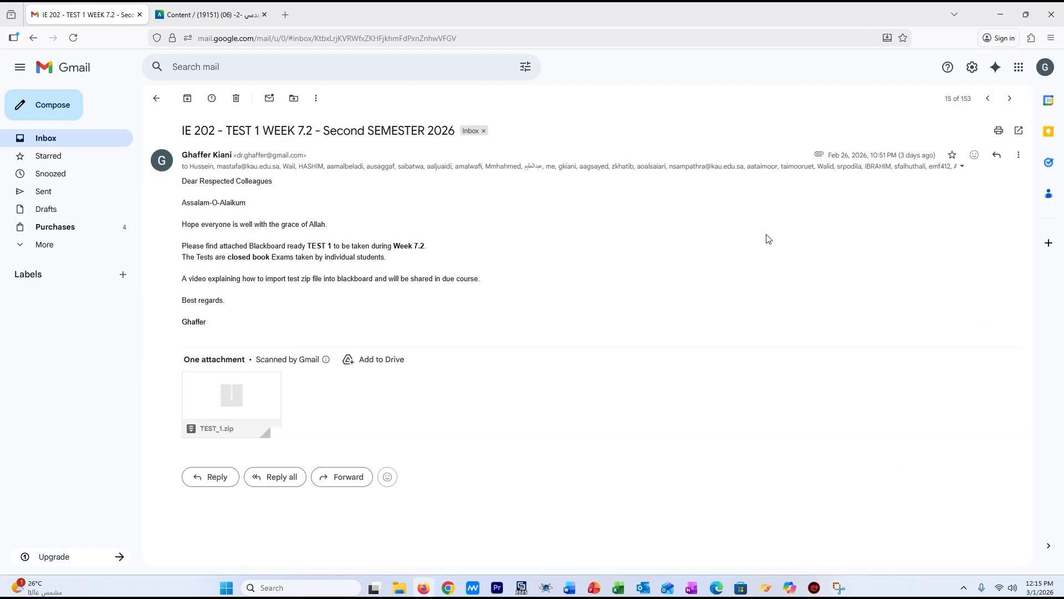
{"action": "mouse_move", "coordinate": [222, 424]}
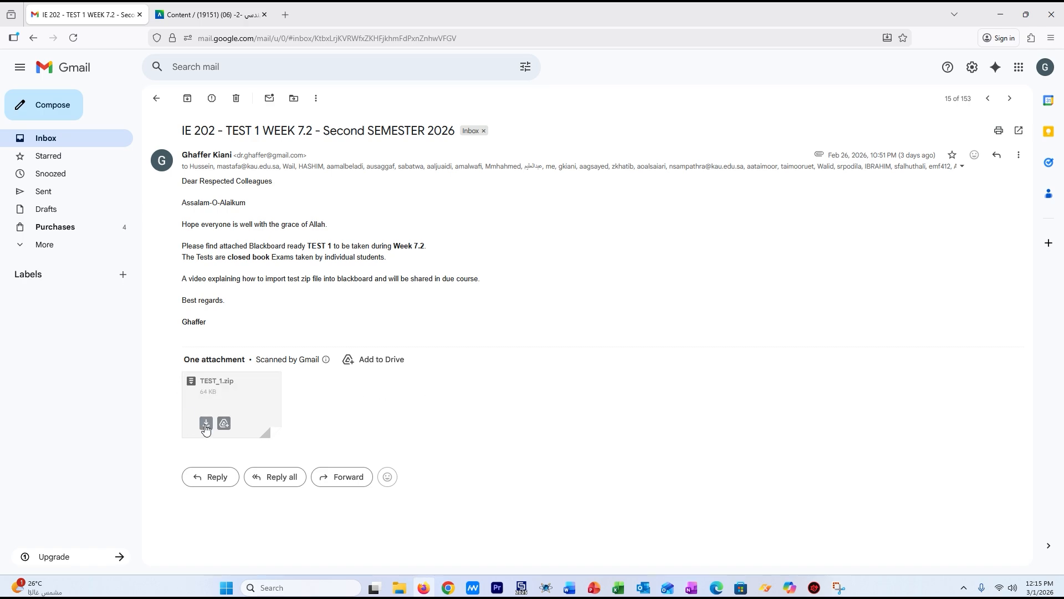
{"action": "left_click", "coordinate": [205, 425]}
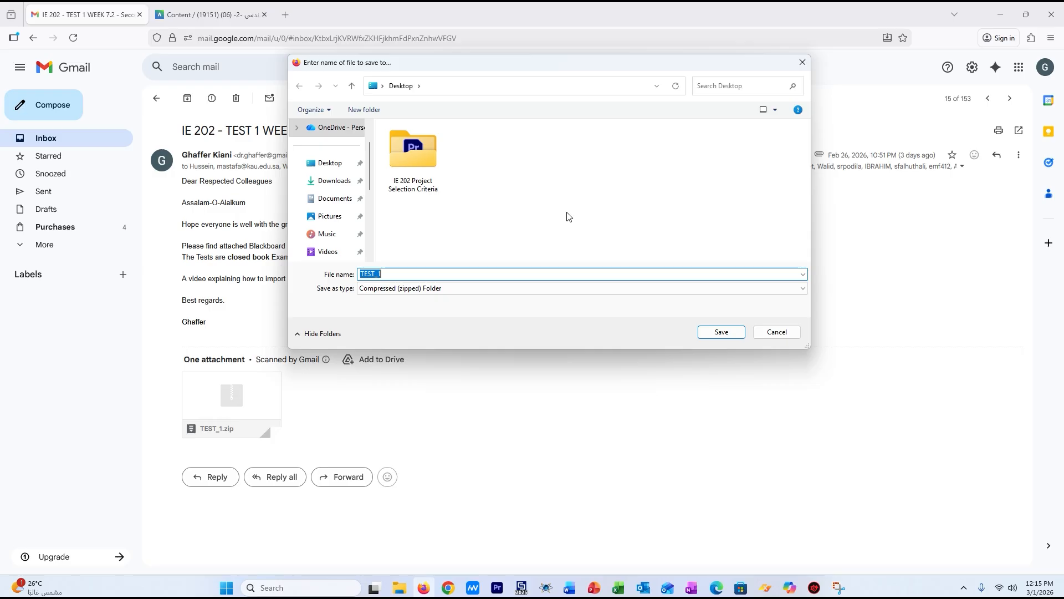
{"action": "left_click", "coordinate": [729, 332]}
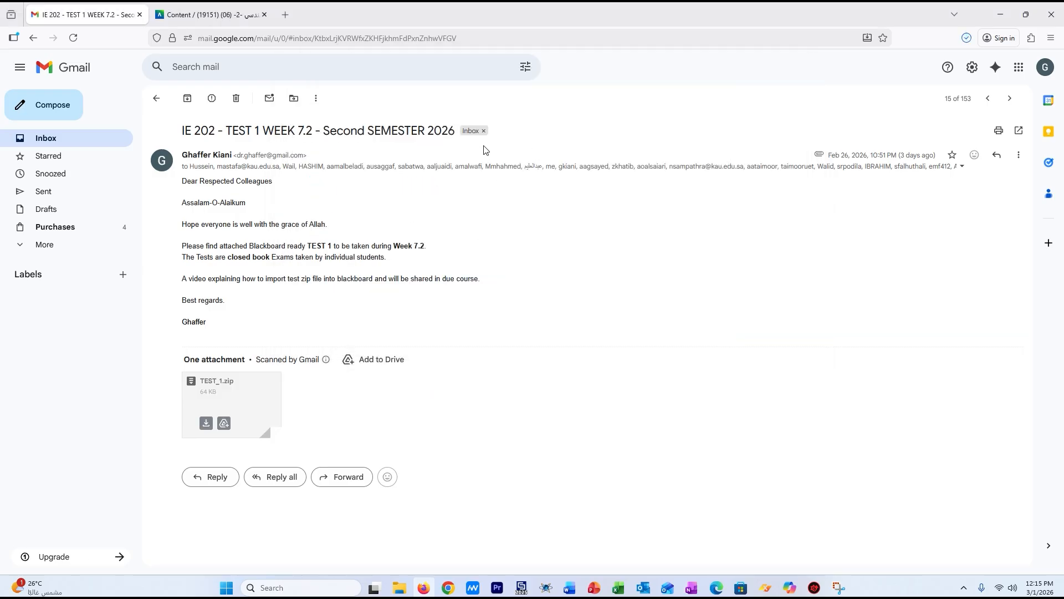
Step: Switch to the IE202 course page and delete the existing imported Test 1 Ch 3-5 question bank
{"action": "left_click", "coordinate": [196, 15]}
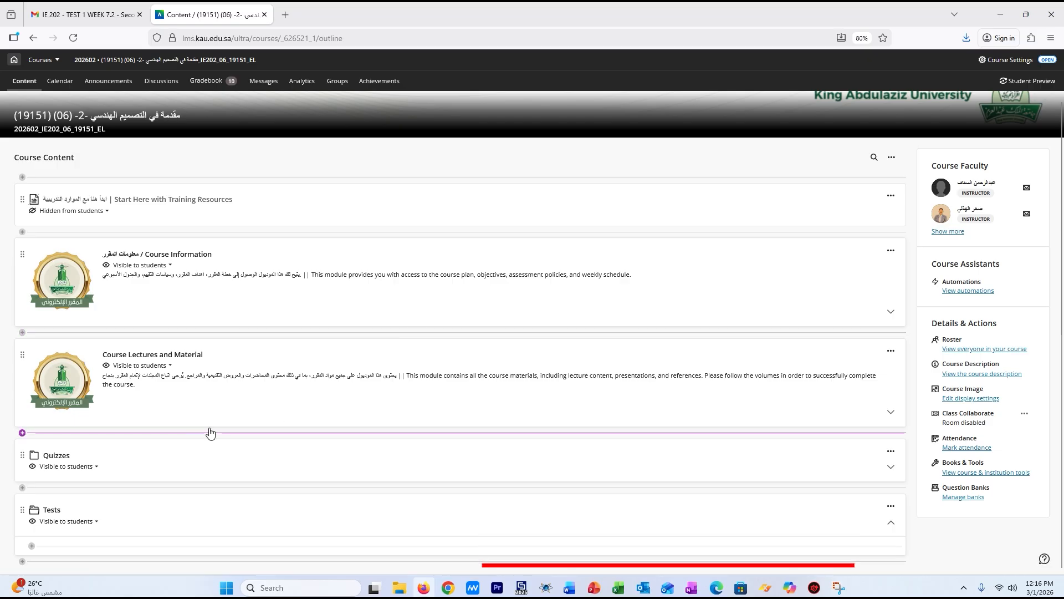
{"action": "left_click", "coordinate": [52, 513]}
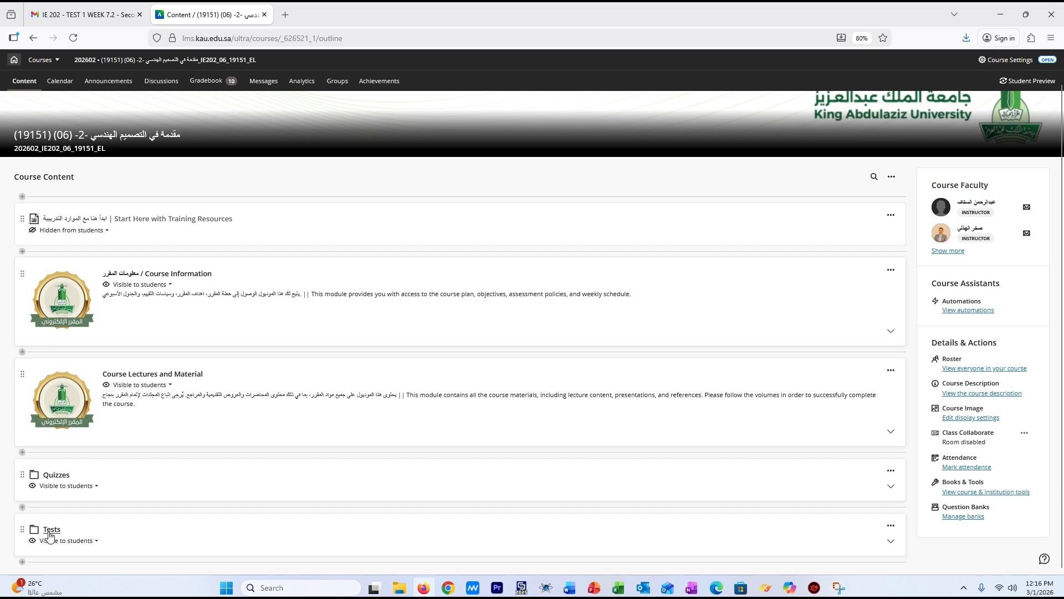
{"action": "left_click", "coordinate": [169, 520]}
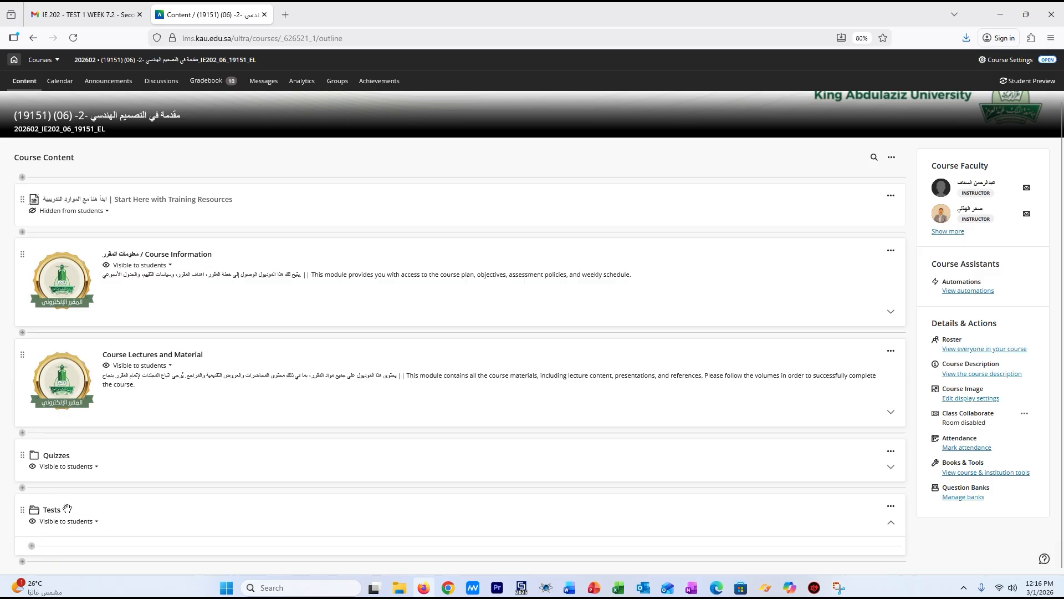
{"action": "left_click", "coordinate": [961, 498]}
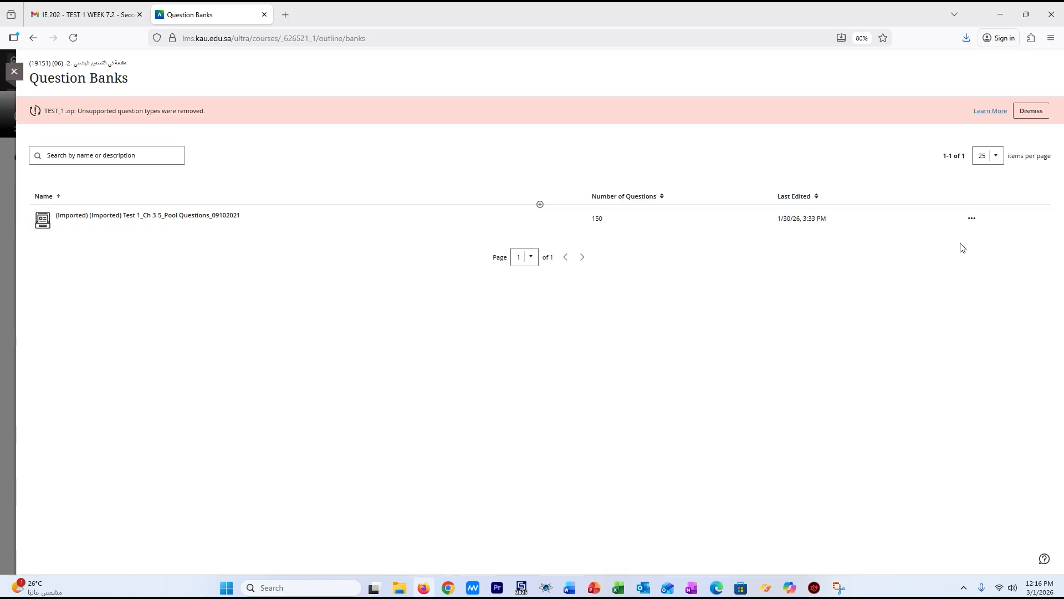
{"action": "left_click", "coordinate": [973, 218]}
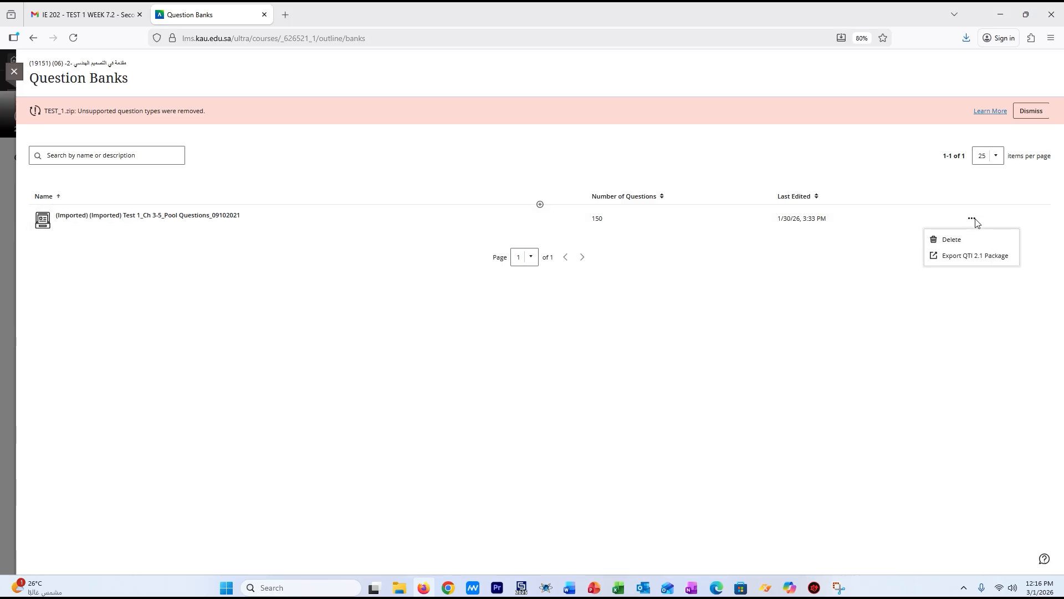
{"action": "left_click", "coordinate": [945, 237]}
{"action": "left_click", "coordinate": [606, 349]}
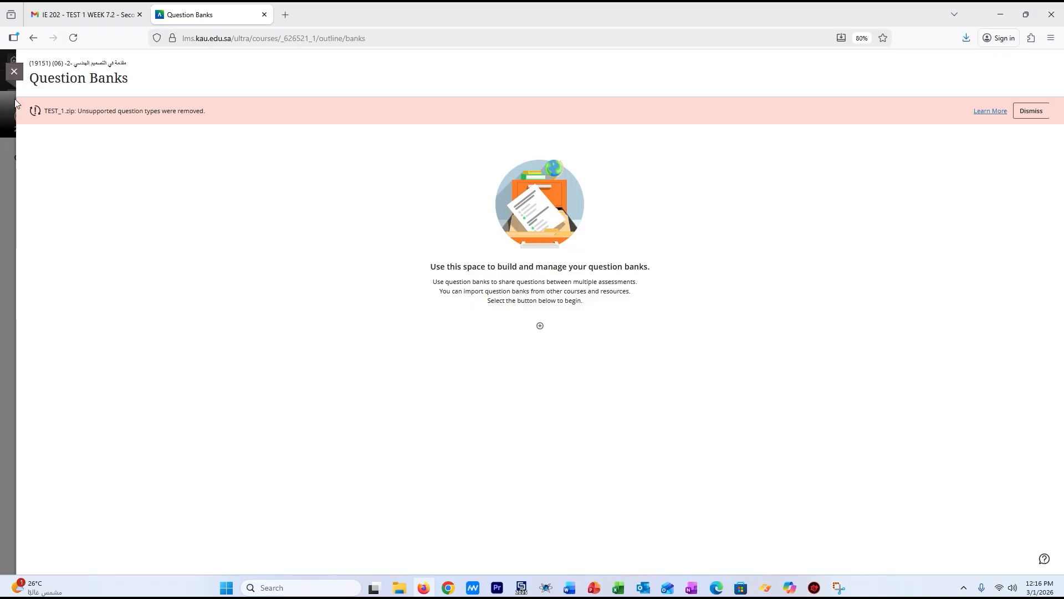
{"action": "left_click", "coordinate": [9, 77]}
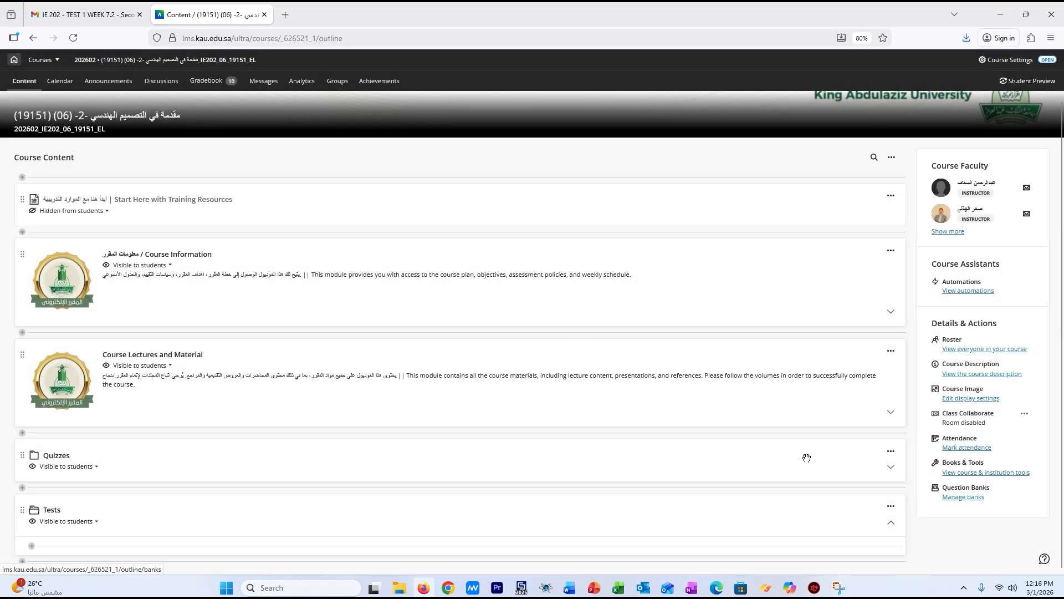
Step: Import TEST_1.zip from the Desktop as a question bank using Import from file, and return to the course content
{"action": "left_click", "coordinate": [961, 499]}
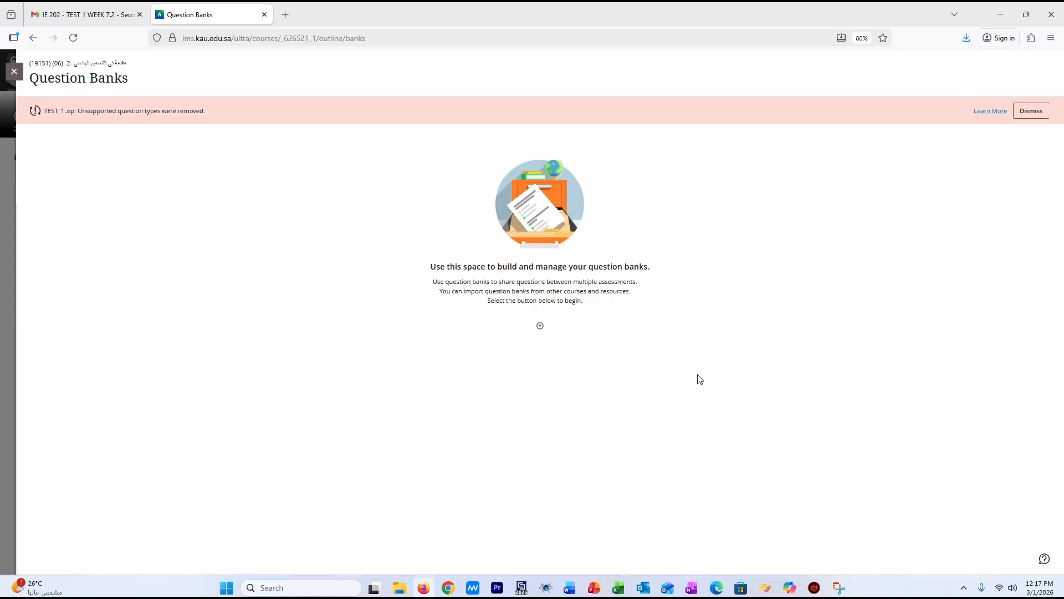
{"action": "left_click", "coordinate": [541, 326]}
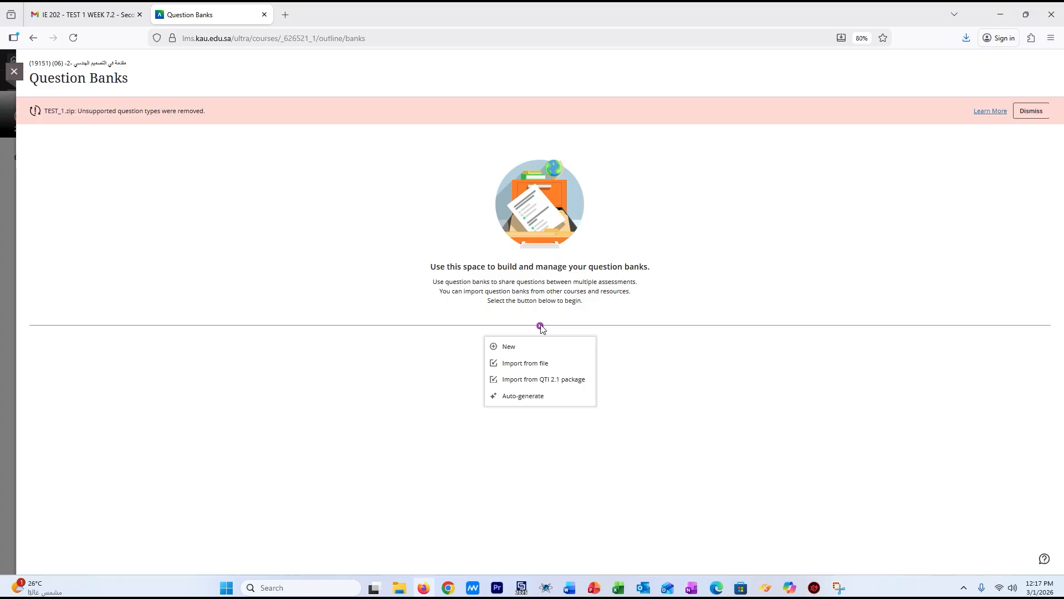
{"action": "left_click", "coordinate": [518, 368]}
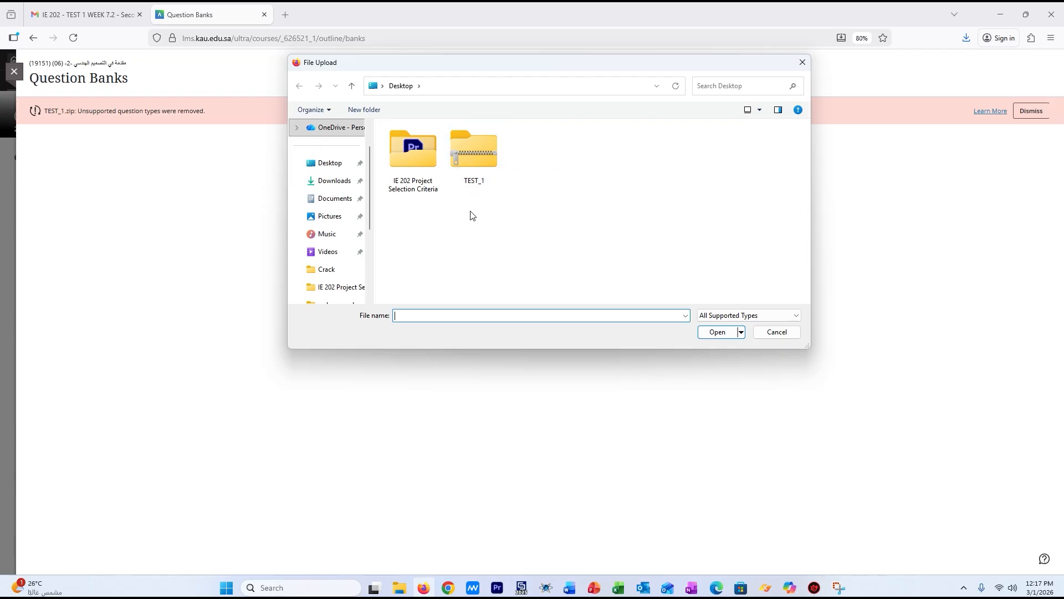
{"action": "double_click", "coordinate": [469, 148]}
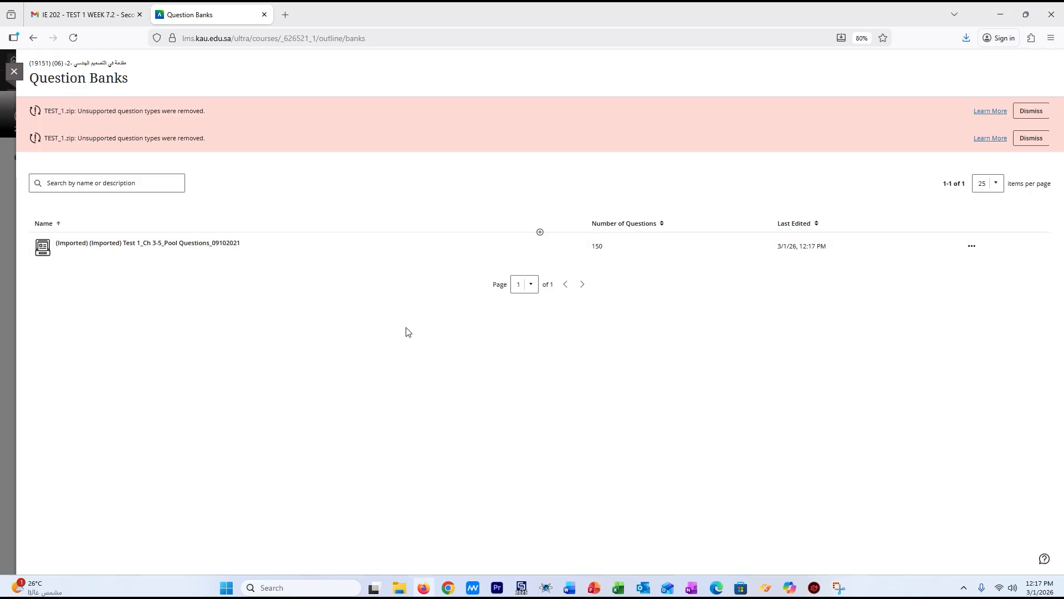
{"action": "left_click", "coordinate": [14, 72]}
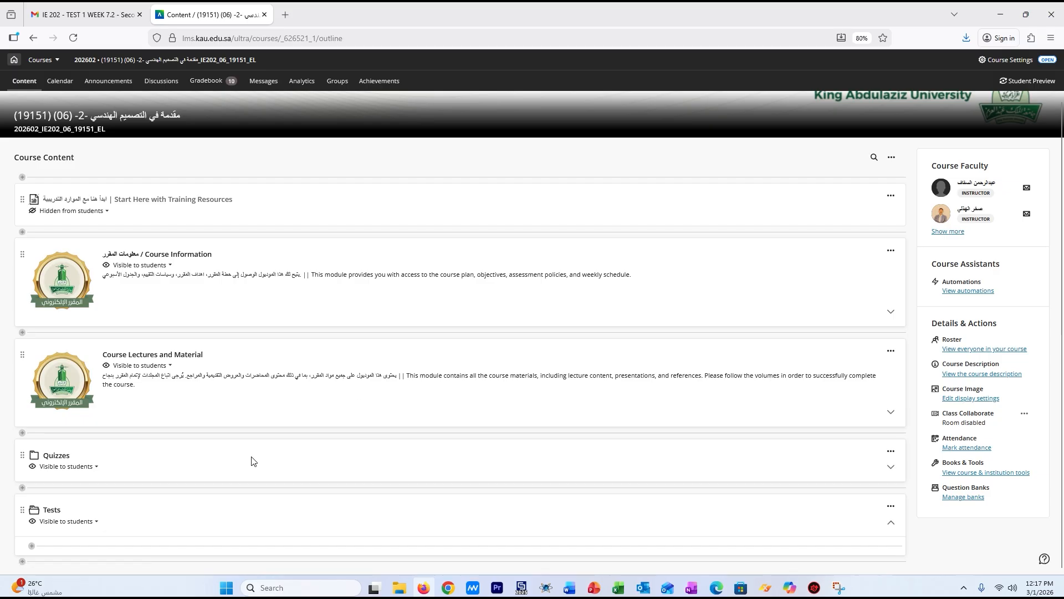
Step: Create a new test inside the course's Tests folder
{"action": "left_click", "coordinate": [50, 508]}
{"action": "left_click", "coordinate": [47, 533]}
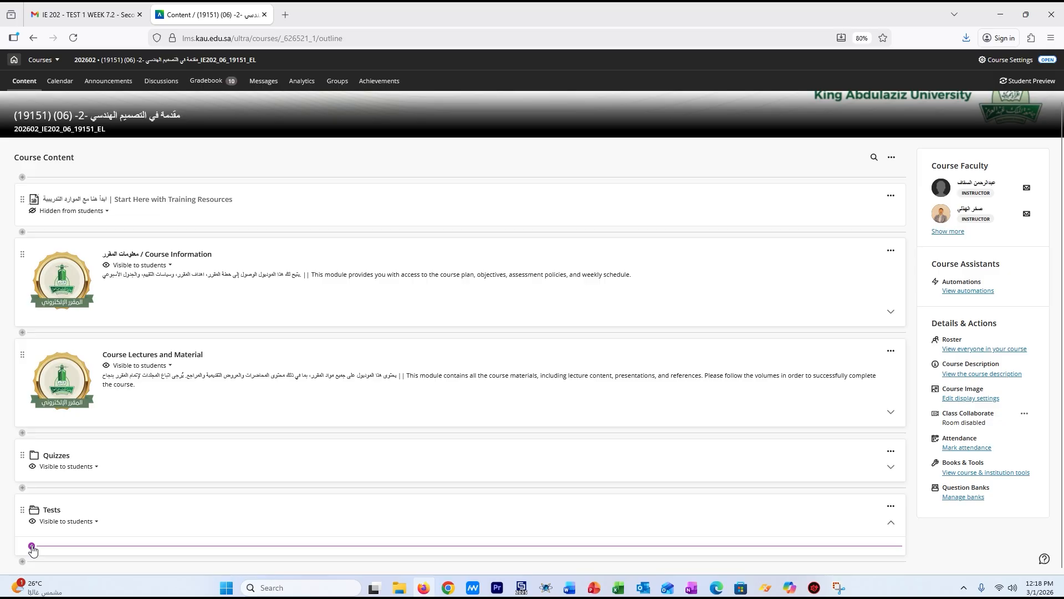
{"action": "left_click", "coordinate": [32, 546]}
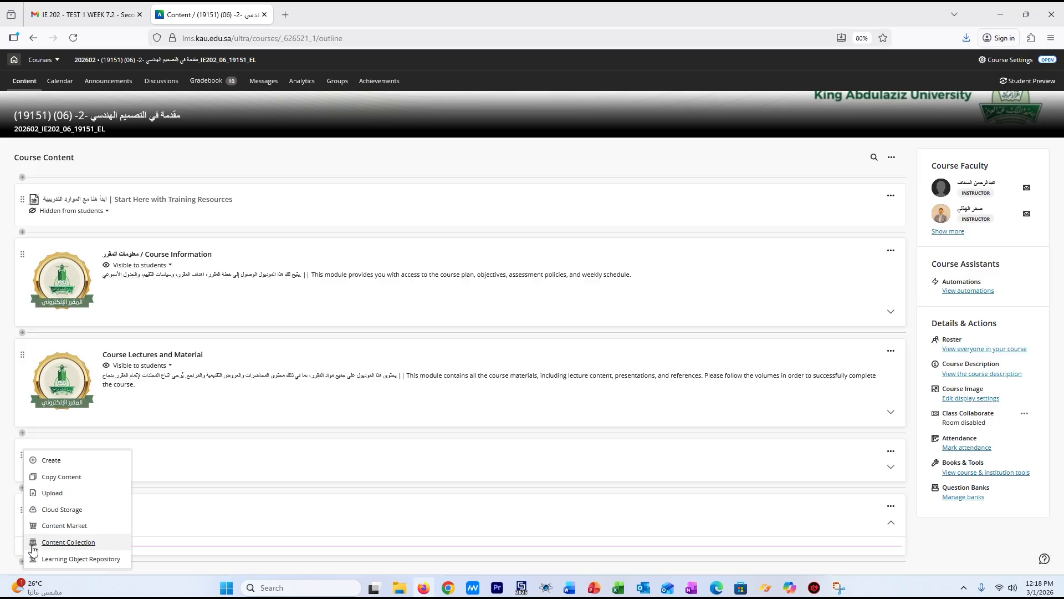
{"action": "left_click", "coordinate": [46, 459]}
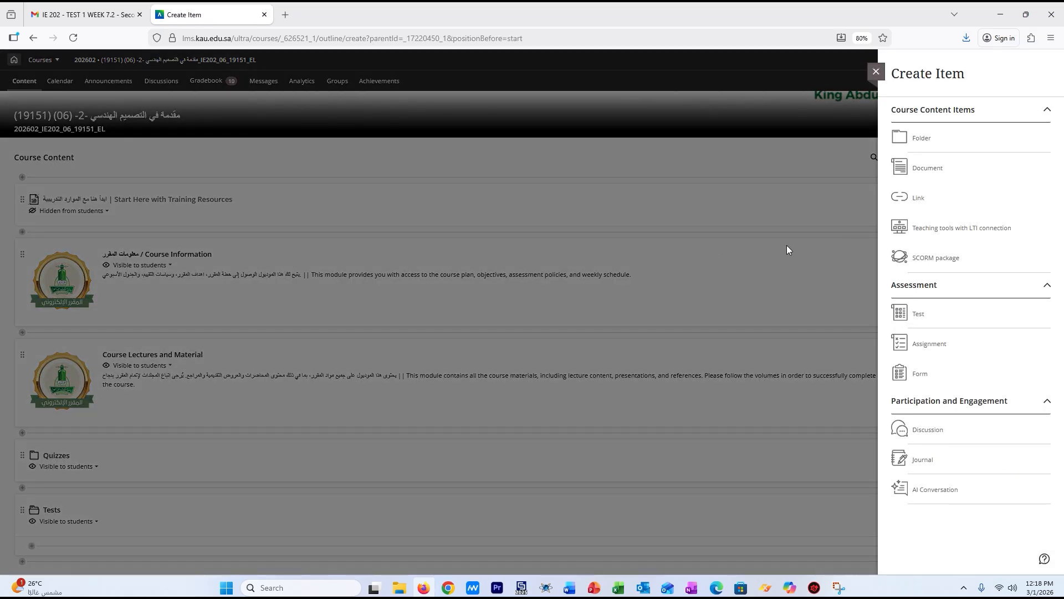
{"action": "left_click", "coordinate": [920, 317]}
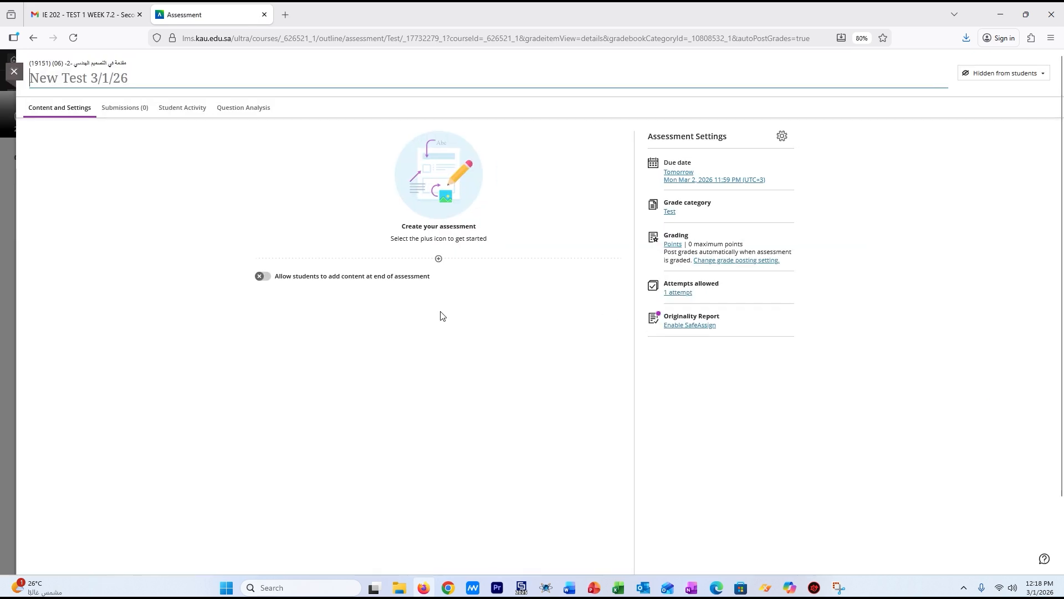
Step: Add a question pool to the test containing all questions from the imported Test 1_Ch 3-5 question bank
{"action": "left_click", "coordinate": [438, 259]}
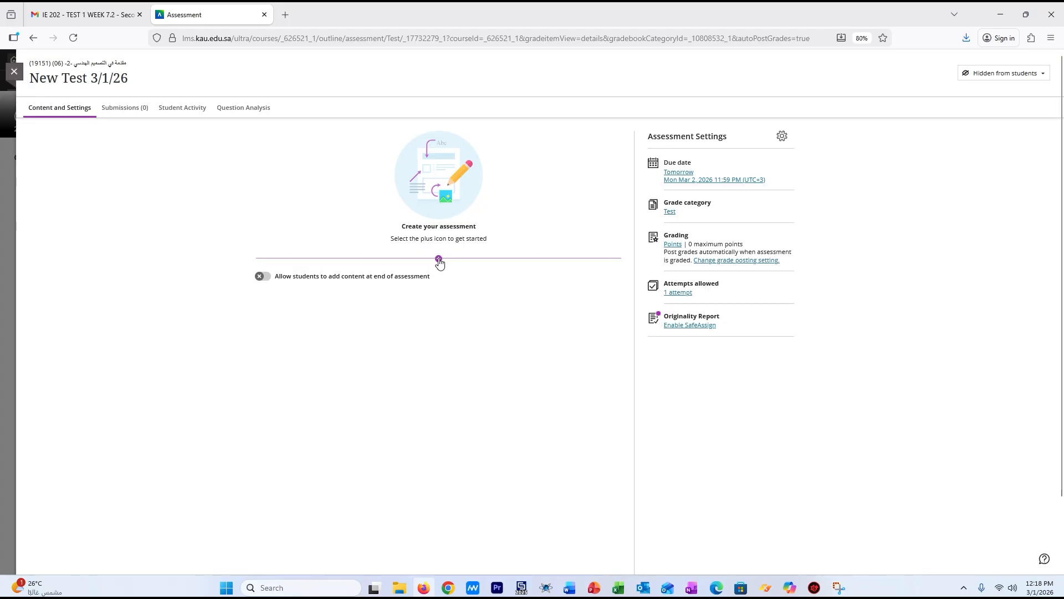
{"action": "left_click", "coordinate": [439, 259]}
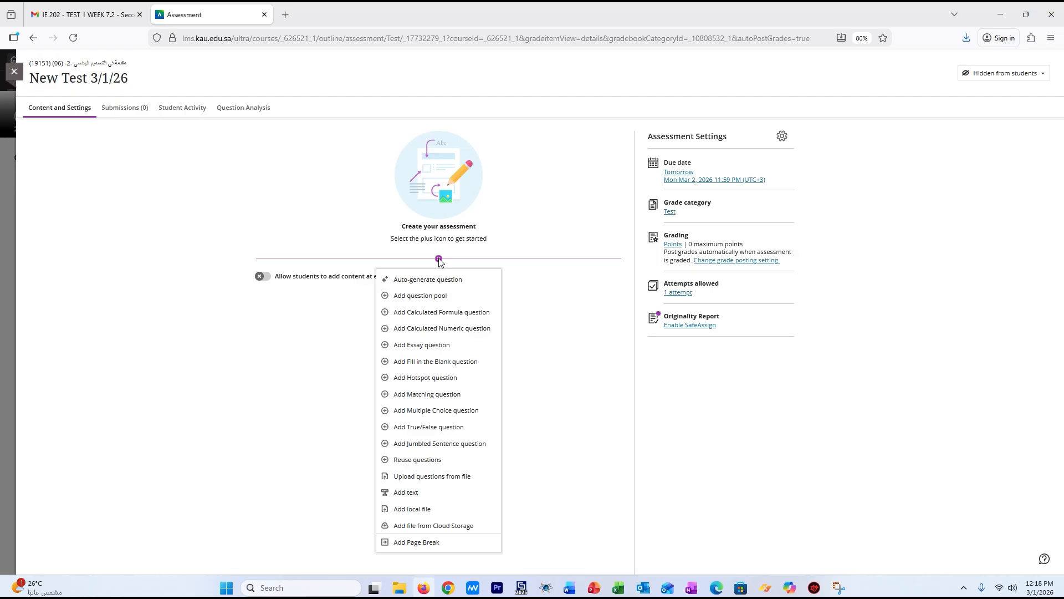
{"action": "left_click", "coordinate": [420, 296]}
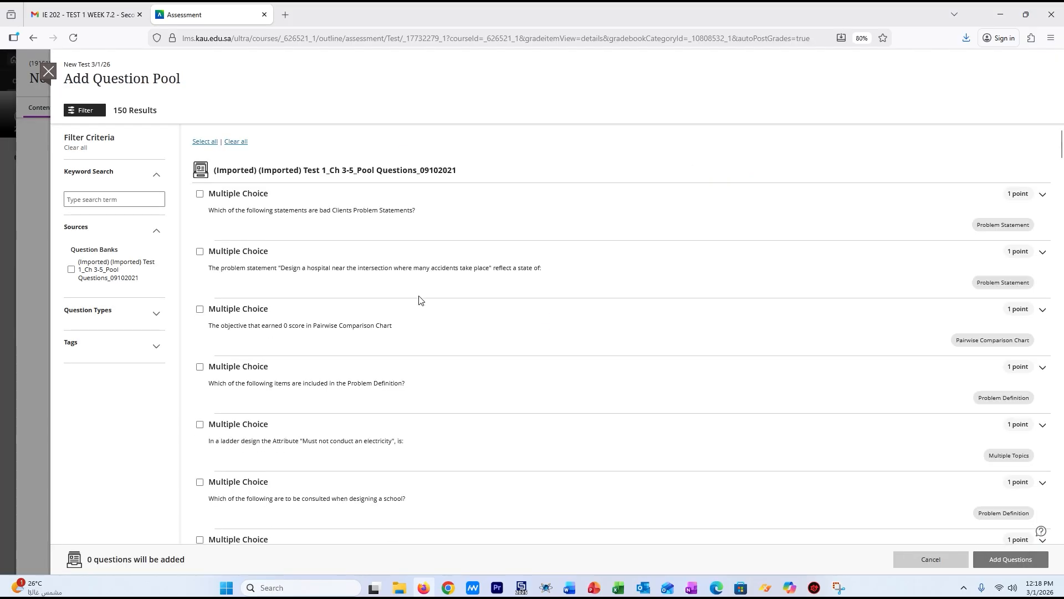
{"action": "left_click", "coordinate": [73, 271]}
{"action": "left_click", "coordinate": [204, 141]}
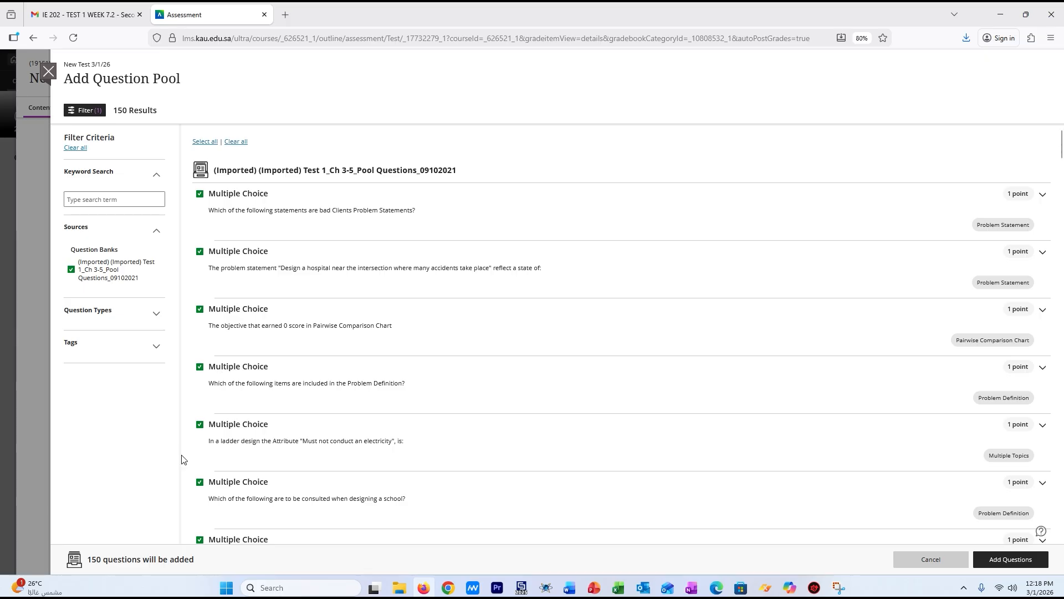
{"action": "left_click", "coordinate": [1008, 562]}
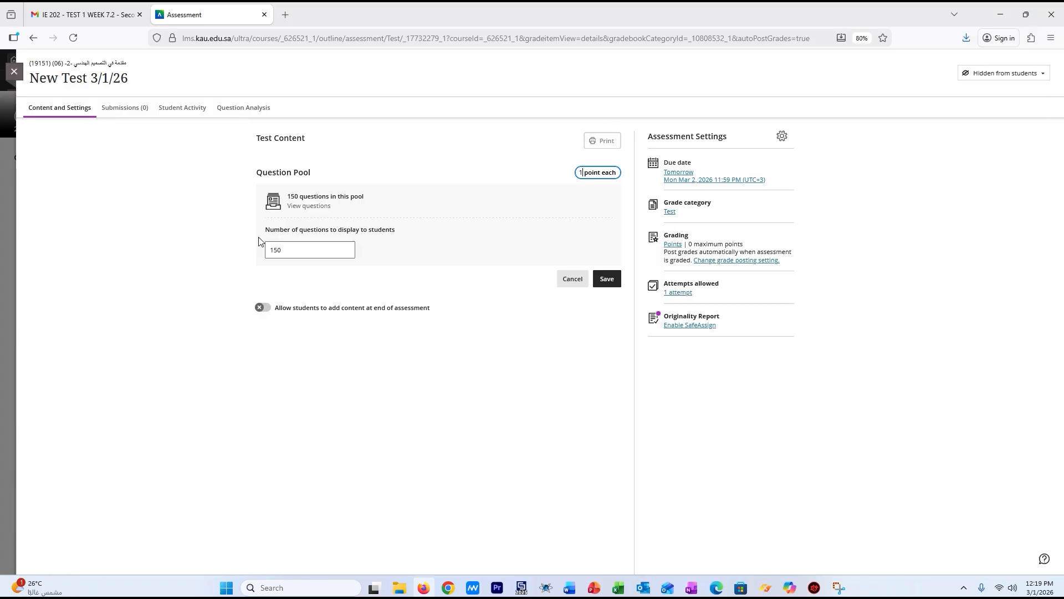
Step: Set the pool to display 41 questions to students at 0.25 points each and save it
{"action": "left_click_drag", "start_coordinate": [291, 248], "coordinate": [266, 251]}
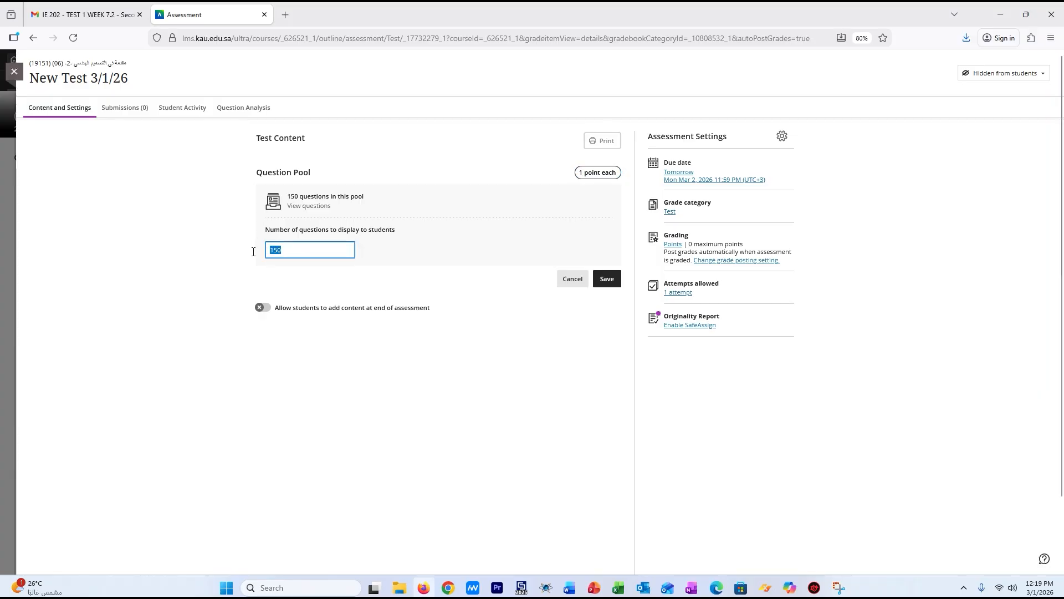
{"action": "type", "text": "41"}
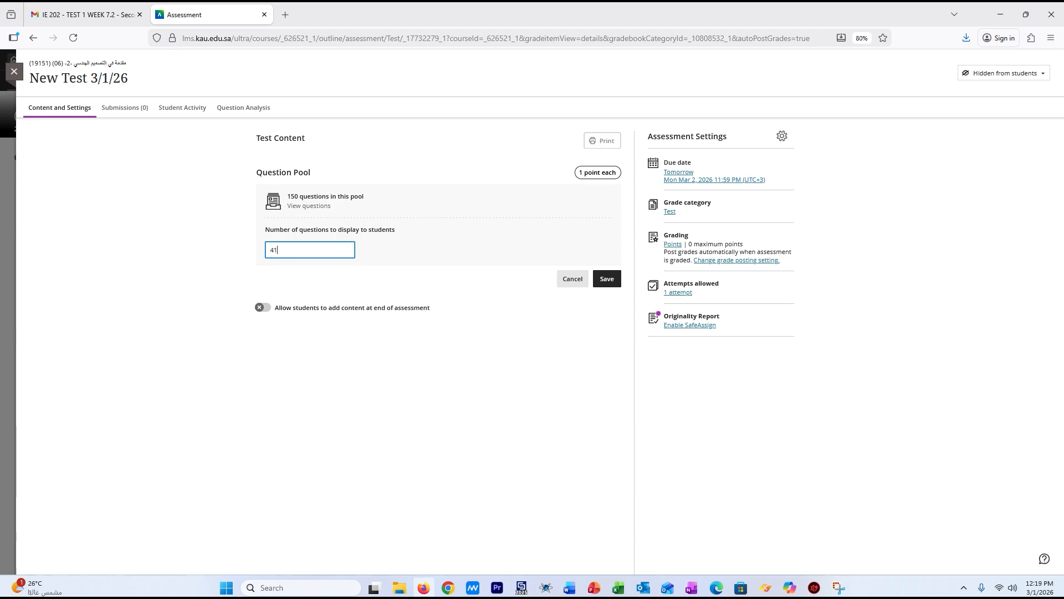
{"action": "left_click", "coordinate": [582, 177]}
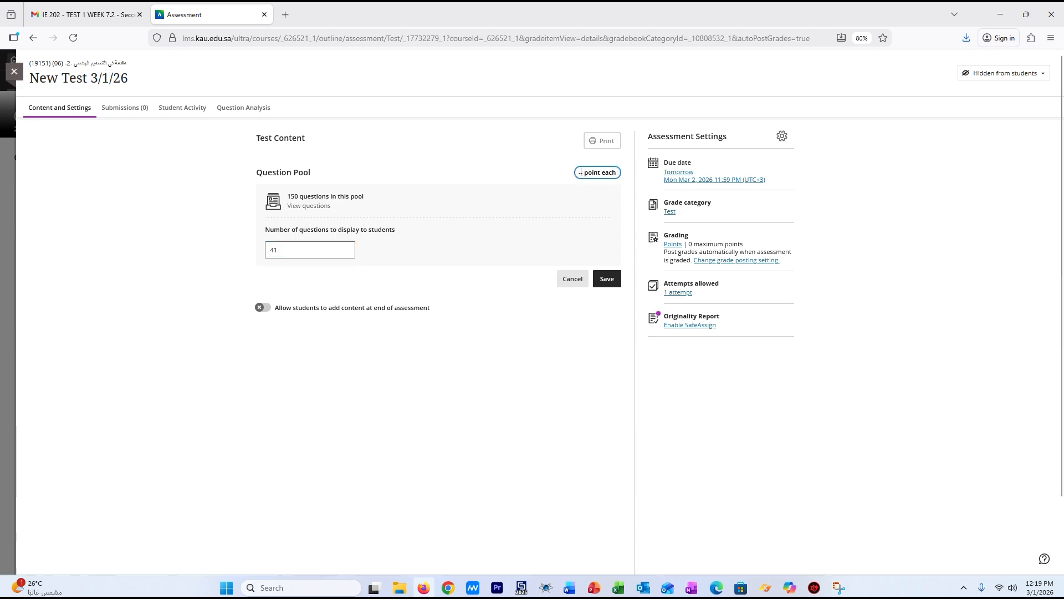
{"action": "key", "text": "BackSpace"}
{"action": "type", "text": "0.25"}
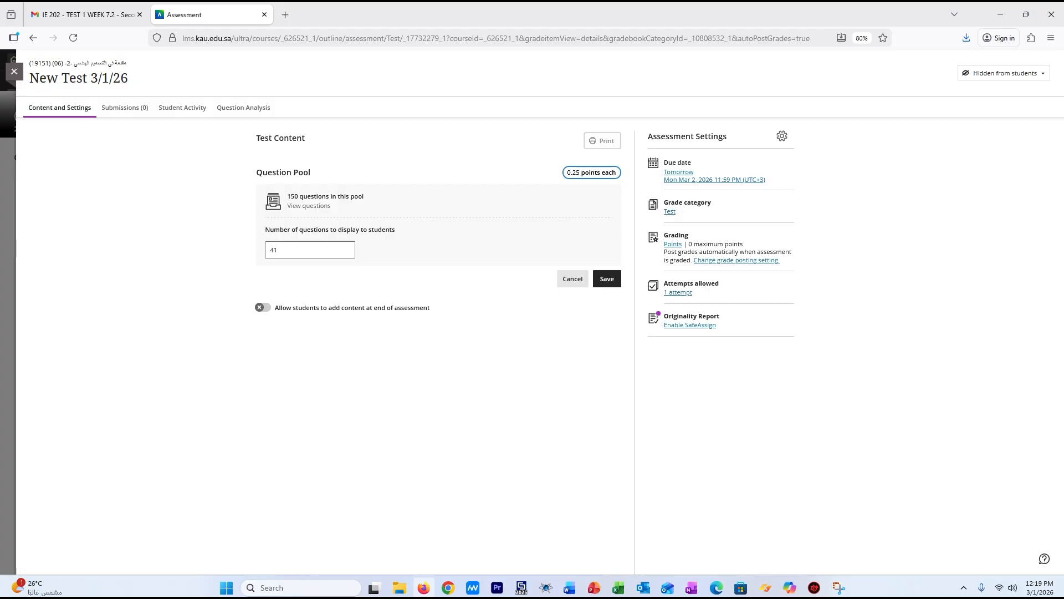
{"action": "left_click", "coordinate": [579, 341]}
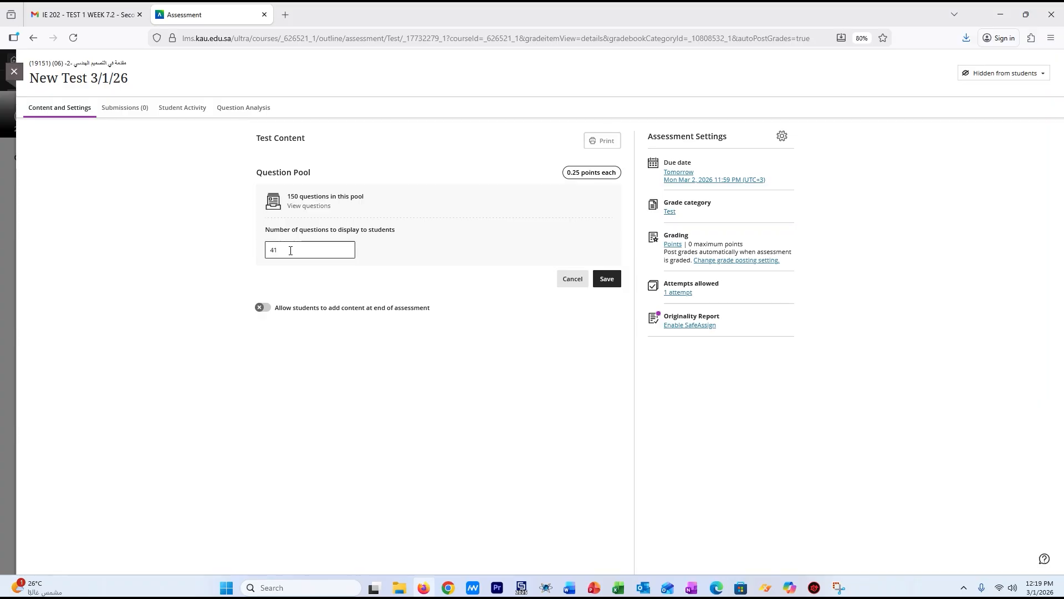
{"action": "left_click", "coordinate": [604, 285]}
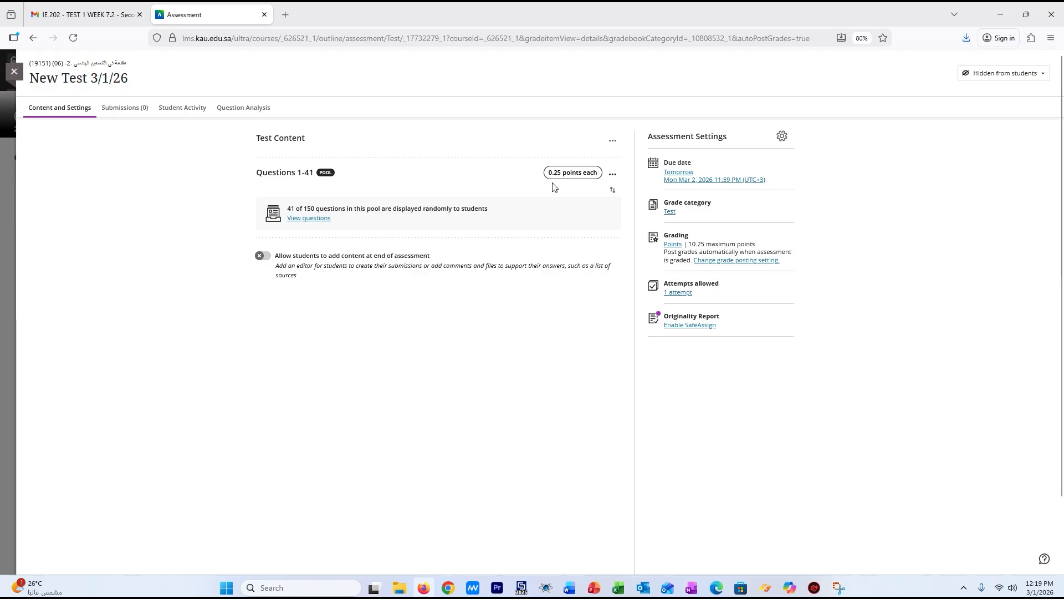
Step: Add a 40-minute time limit with automatic submission to the test in its assessment settings
{"action": "left_click", "coordinate": [782, 137]}
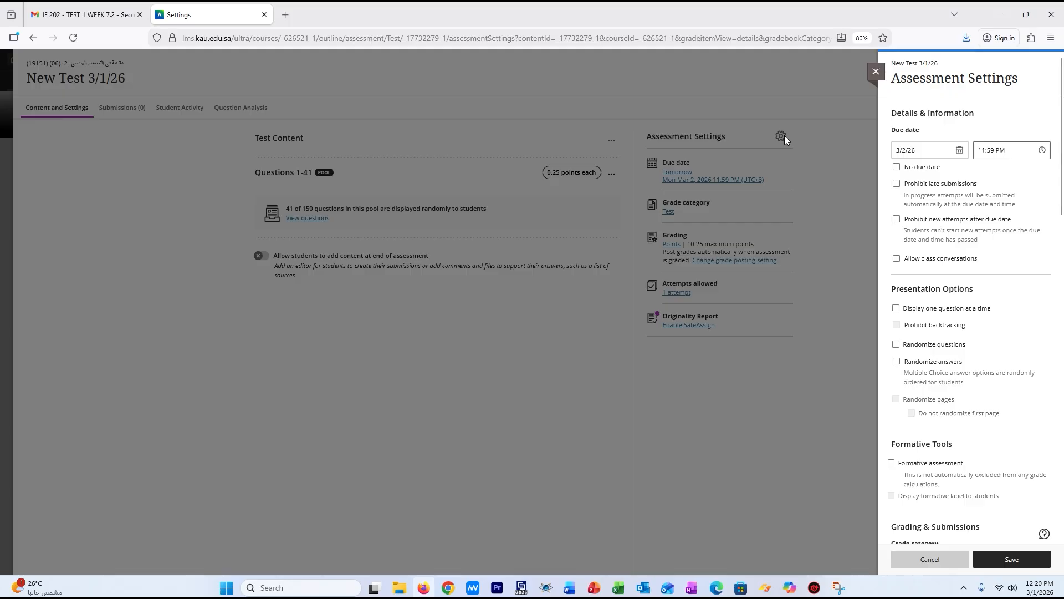
{"action": "left_click", "coordinate": [917, 222]}
{"action": "left_click", "coordinate": [917, 221]}
{"action": "scroll", "coordinate": [1013, 253], "scroll_direction": "down", "scroll_amount": 6}
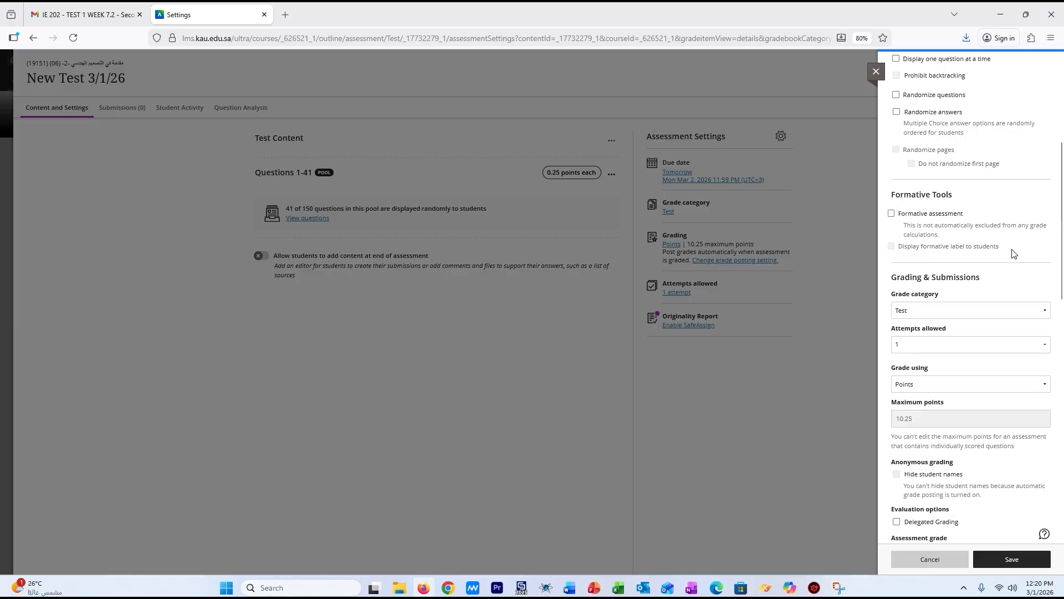
{"action": "scroll", "coordinate": [1013, 254], "scroll_direction": "down", "scroll_amount": 1}
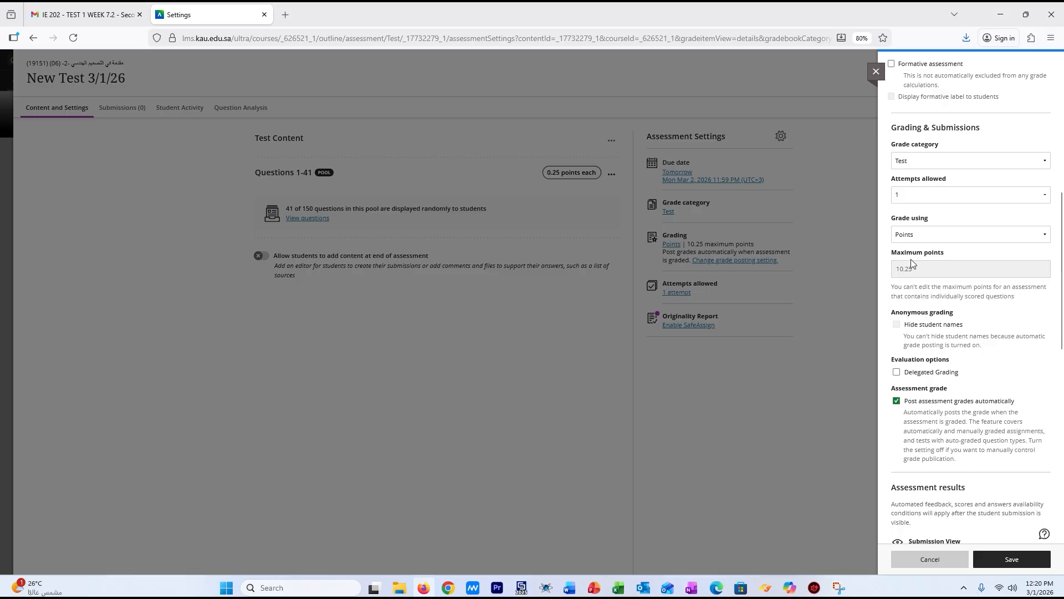
{"action": "scroll", "coordinate": [926, 284], "scroll_direction": "down", "scroll_amount": 5}
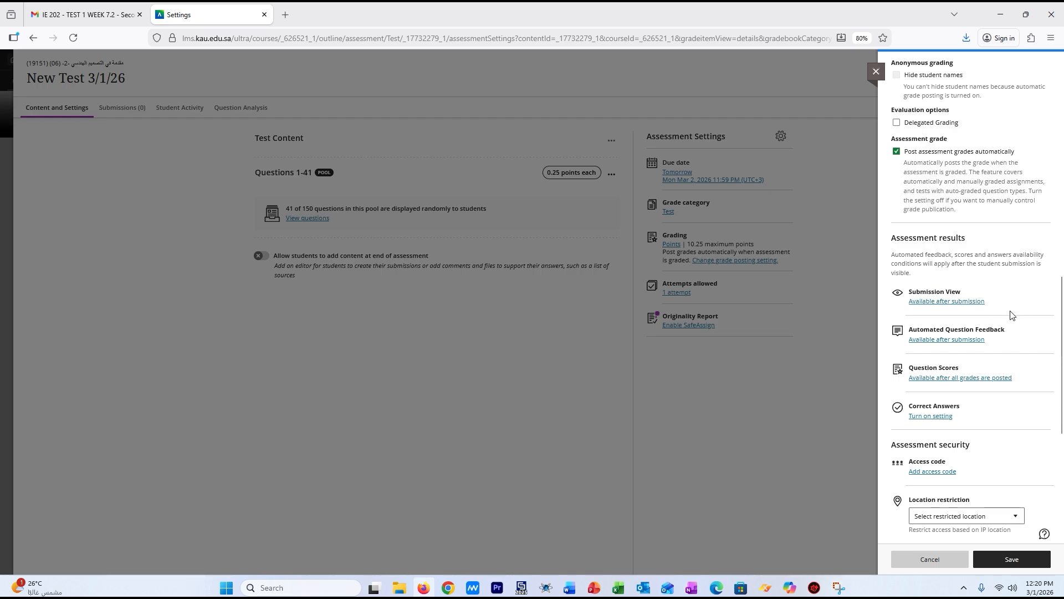
{"action": "scroll", "coordinate": [1011, 315], "scroll_direction": "down", "scroll_amount": 6}
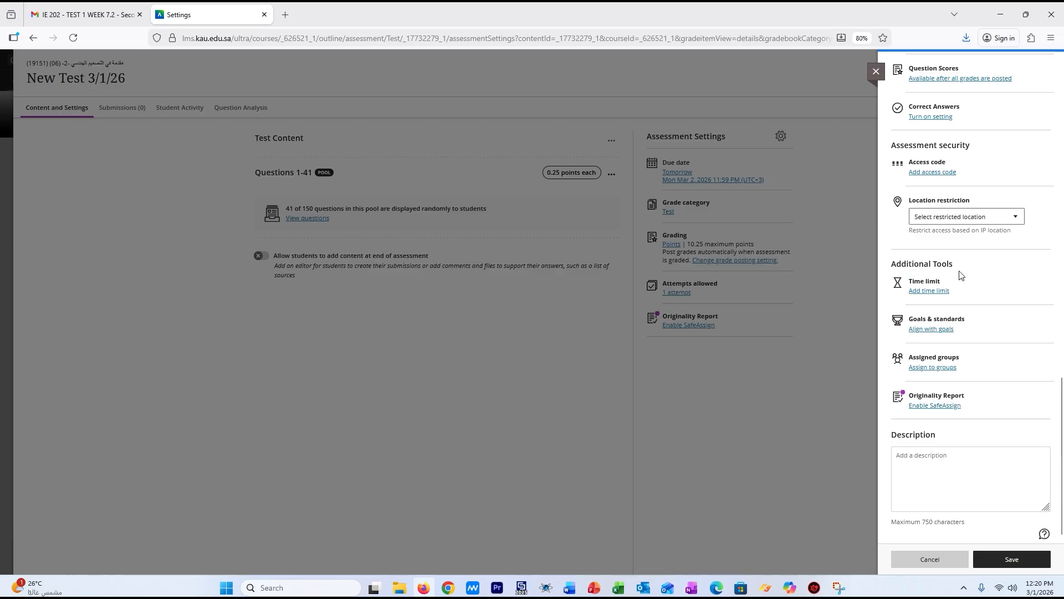
{"action": "left_click", "coordinate": [927, 291]}
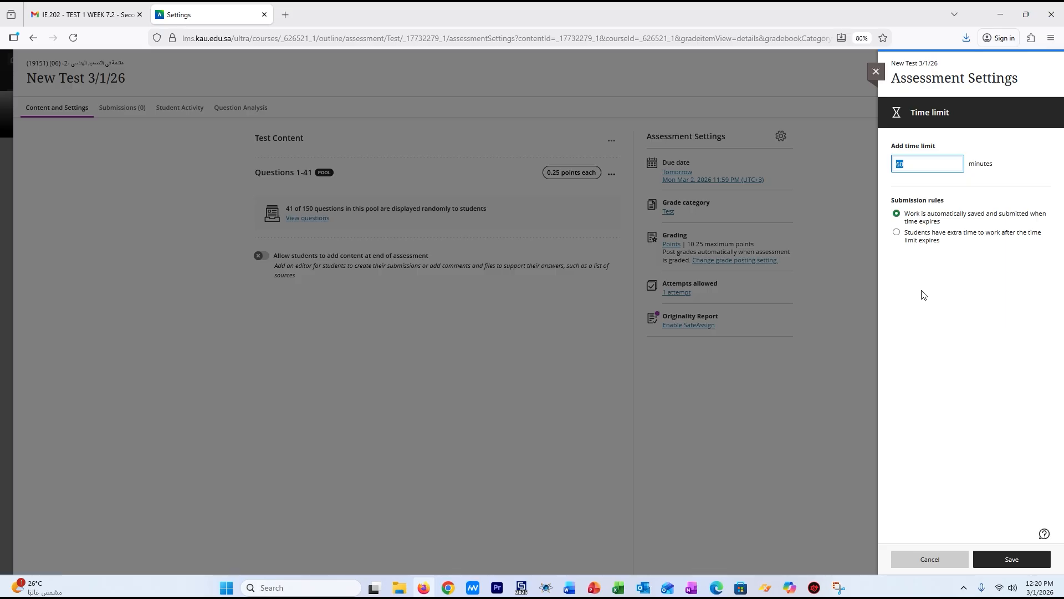
{"action": "type", "text": "40"}
{"action": "left_click", "coordinate": [1011, 559]}
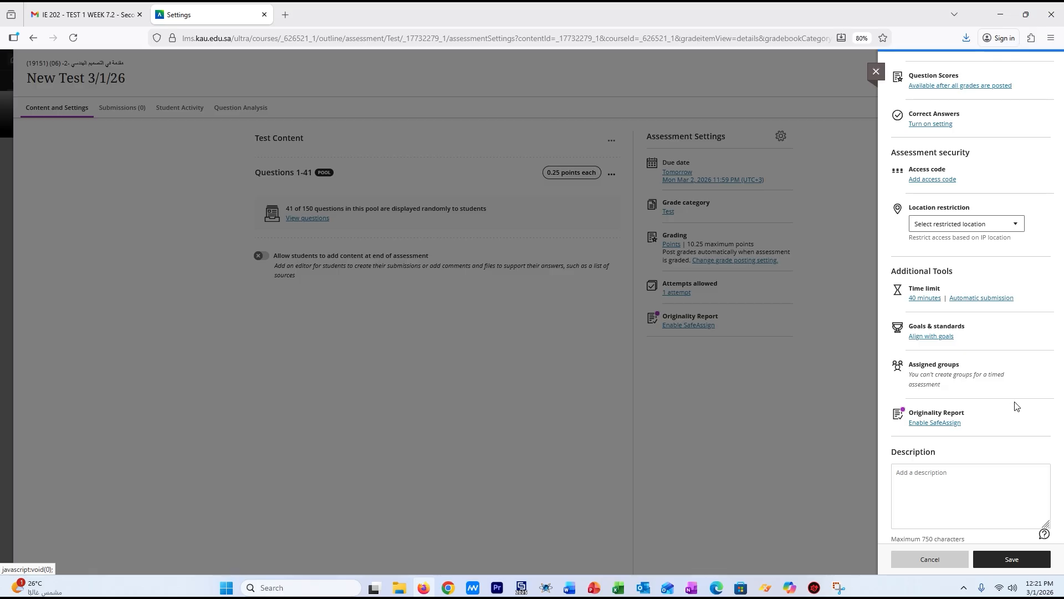
Step: Require an access code for the test, reveal the generated code and save the access code setting
{"action": "scroll", "coordinate": [1017, 407], "scroll_direction": "up", "scroll_amount": 3}
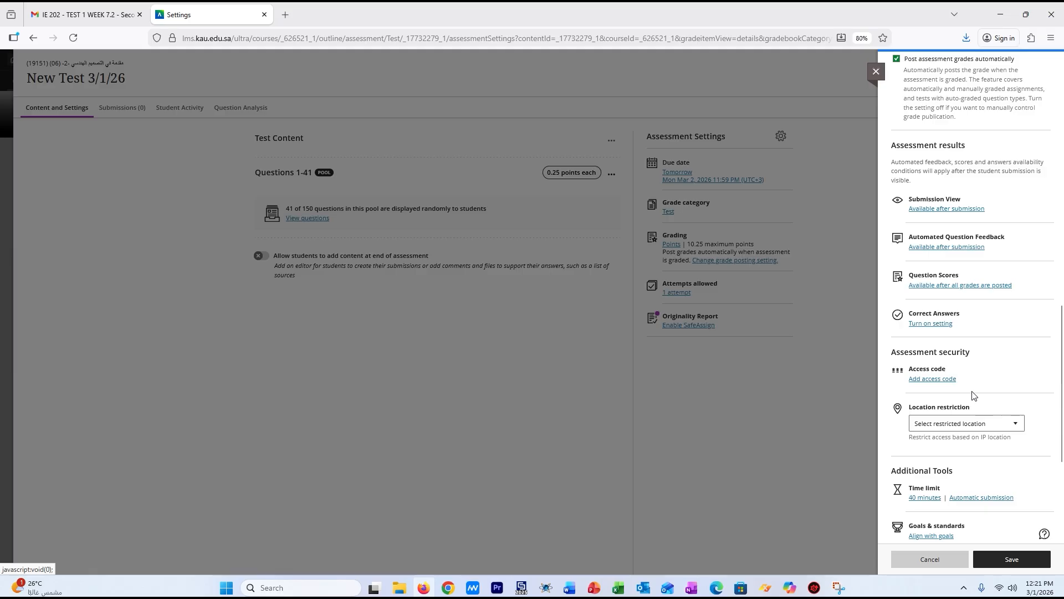
{"action": "left_click", "coordinate": [924, 380]}
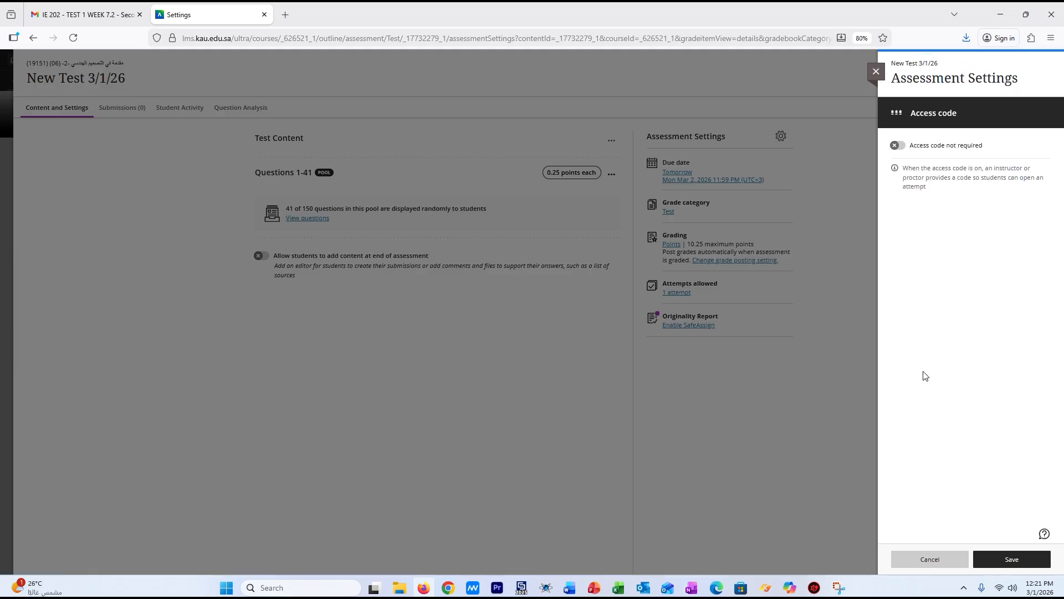
{"action": "left_click", "coordinate": [900, 145]}
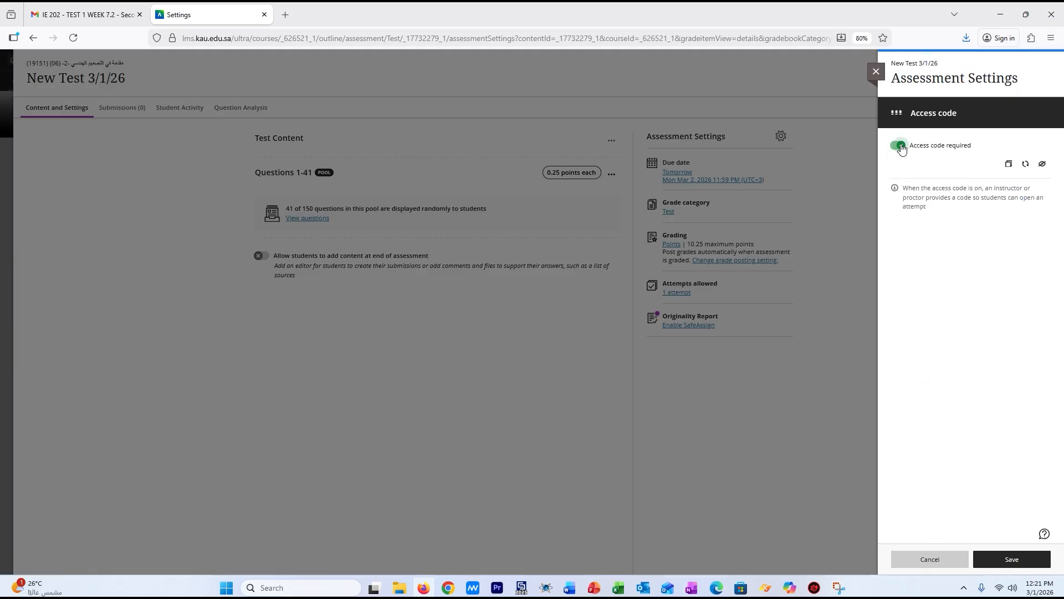
{"action": "left_click", "coordinate": [1041, 166]}
{"action": "left_click", "coordinate": [1009, 561]}
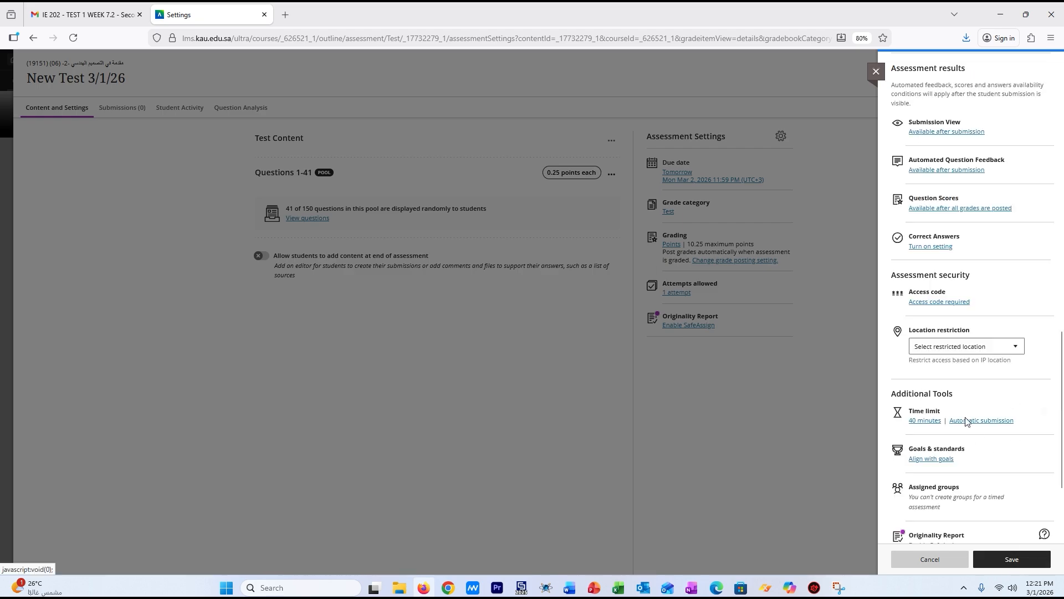
Step: Display one question at a time, prohibit backtracking, randomize the questions, and save the assessment settings
{"action": "scroll", "coordinate": [945, 389], "scroll_direction": "up", "scroll_amount": 7}
{"action": "scroll", "coordinate": [945, 388], "scroll_direction": "up", "scroll_amount": 8}
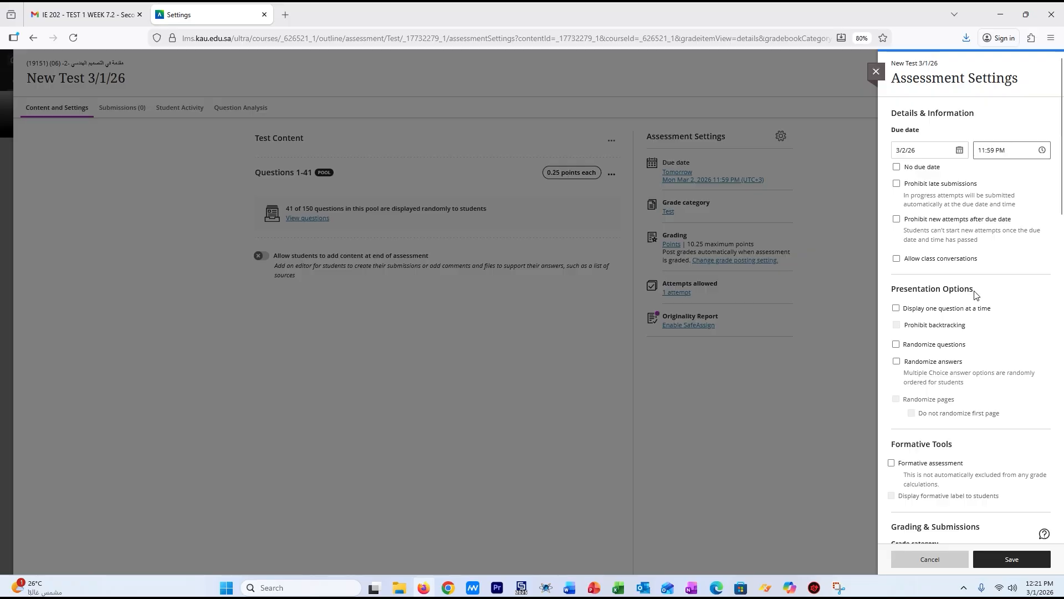
{"action": "left_click", "coordinate": [895, 308]}
{"action": "left_click", "coordinate": [897, 326]}
{"action": "left_click", "coordinate": [896, 344]}
{"action": "scroll", "coordinate": [997, 339], "scroll_direction": "down", "scroll_amount": 3}
{"action": "scroll", "coordinate": [997, 339], "scroll_direction": "down", "scroll_amount": 3}
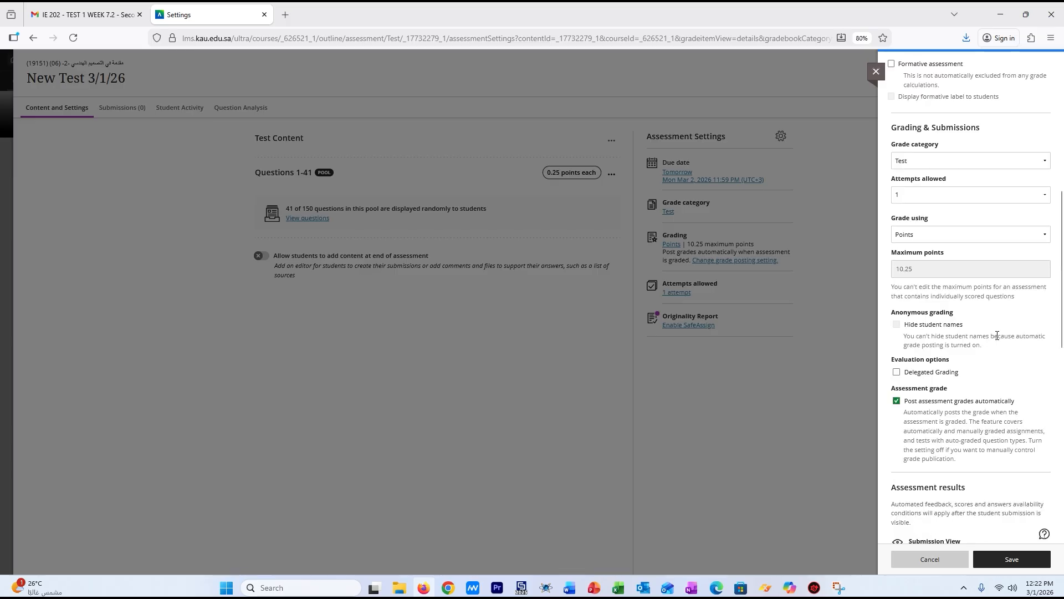
{"action": "scroll", "coordinate": [997, 336], "scroll_direction": "down", "scroll_amount": 3}
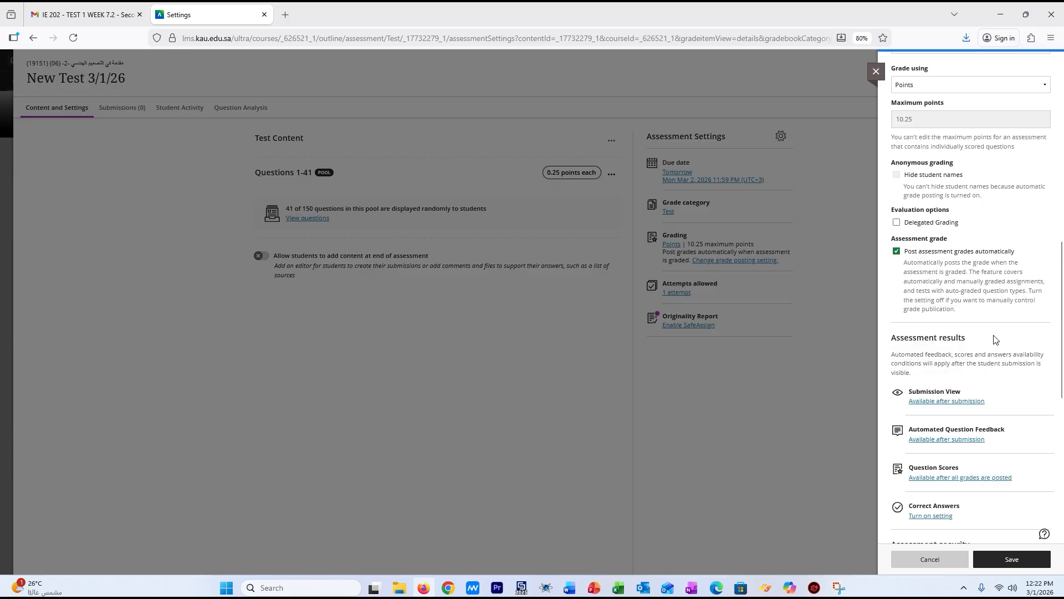
{"action": "scroll", "coordinate": [994, 339], "scroll_direction": "down", "scroll_amount": 3}
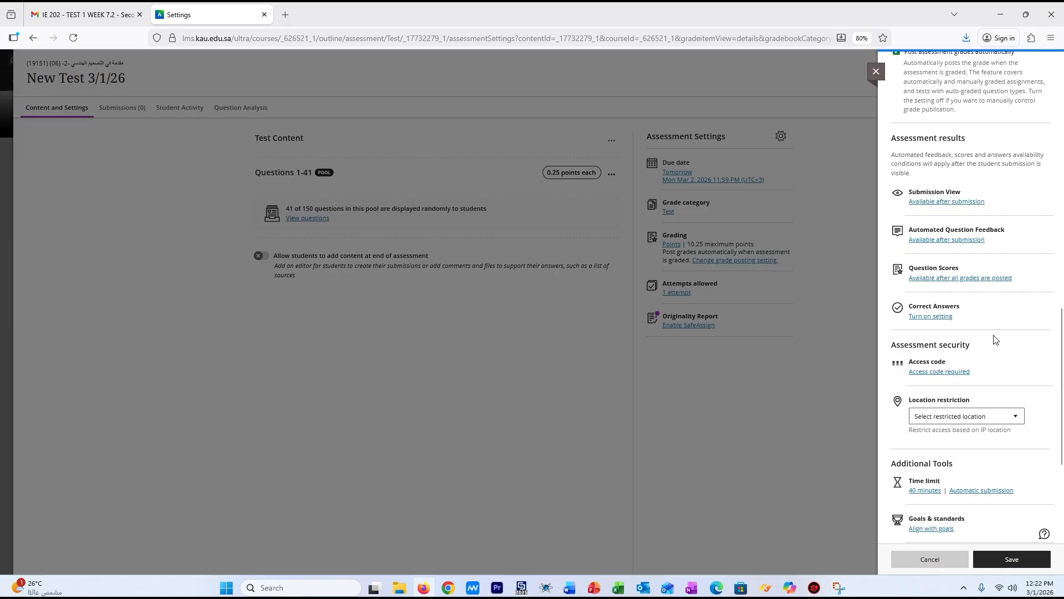
{"action": "scroll", "coordinate": [993, 339], "scroll_direction": "down", "scroll_amount": 3}
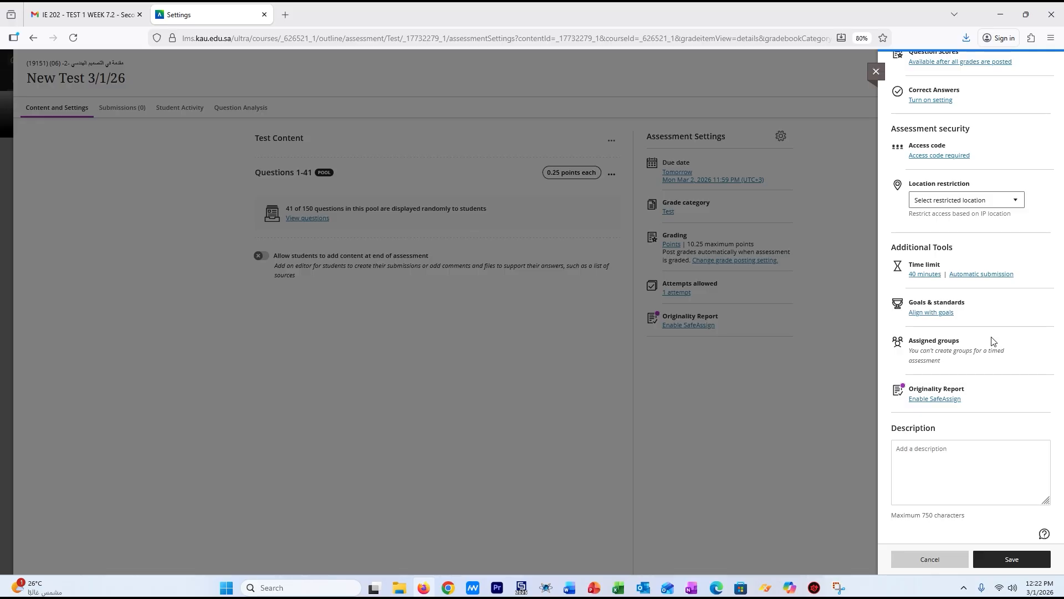
{"action": "left_click", "coordinate": [1010, 561]}
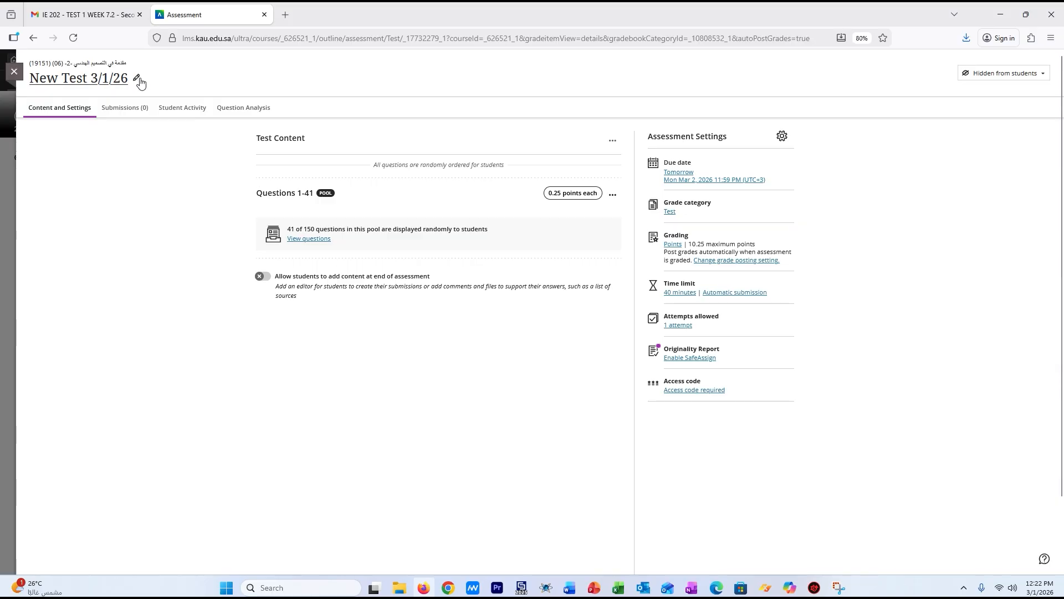
Step: Rename the test as Test 1_March 3
{"action": "left_click", "coordinate": [141, 78]}
{"action": "key", "text": "BackSpace"}
{"action": "key", "text": "BackSpace"}
{"action": "key", "text": "BackSpace"}
{"action": "key", "text": "BackSpace"}
{"action": "key", "text": "BackSpace"}
{"action": "key", "text": "BackSpace"}
{"action": "key", "text": "BackSpace"}
{"action": "key", "text": "BackSpace"}
{"action": "key", "text": "BackSpace"}
{"action": "key", "text": "BackSpace"}
{"action": "key", "text": "BackSpace"}
{"action": "key", "text": "BackSpace"}
{"action": "key", "text": "BackSpace"}
{"action": "key", "text": "BackSpace"}
{"action": "key", "text": "BackSpace"}
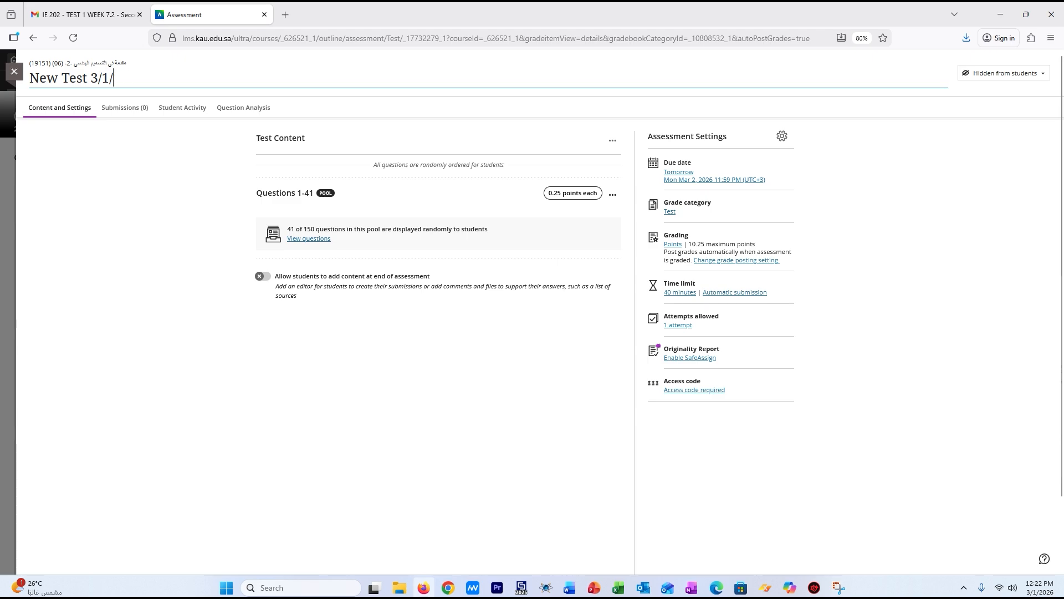
{"action": "type", "text": "Tes"}
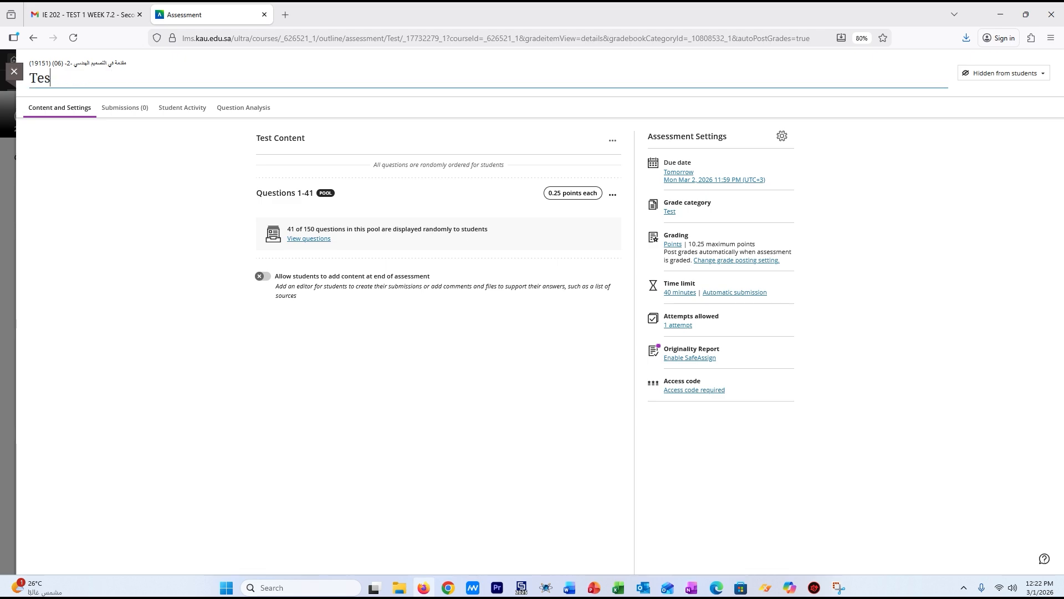
{"action": "type", "text": "t 1_March"}
{"action": "key", "text": "BackSpace"}
{"action": "type", "text": "3"}
{"action": "left_click", "coordinate": [158, 398]}
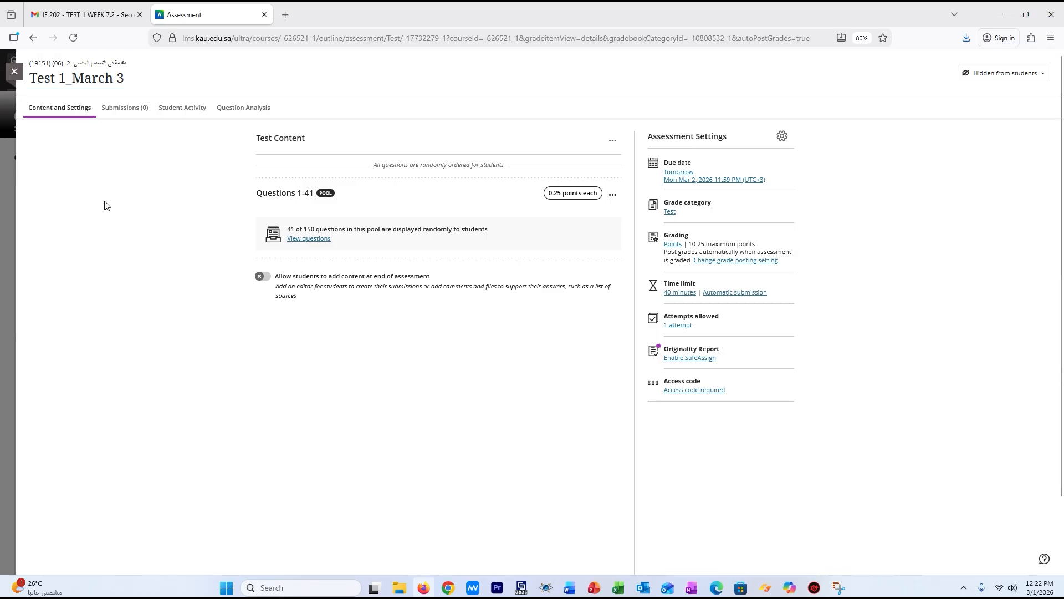
Step: Return to the course content and make Test 1_March 3 in the Tests folder visible to students
{"action": "left_click", "coordinate": [14, 72]}
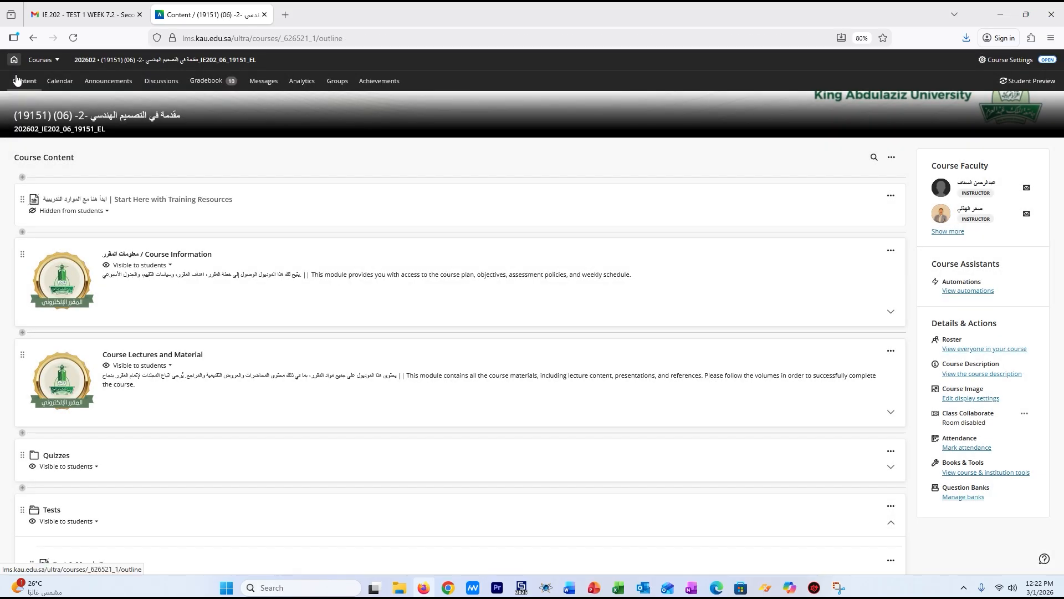
{"action": "scroll", "coordinate": [196, 452], "scroll_direction": "down", "scroll_amount": 1}
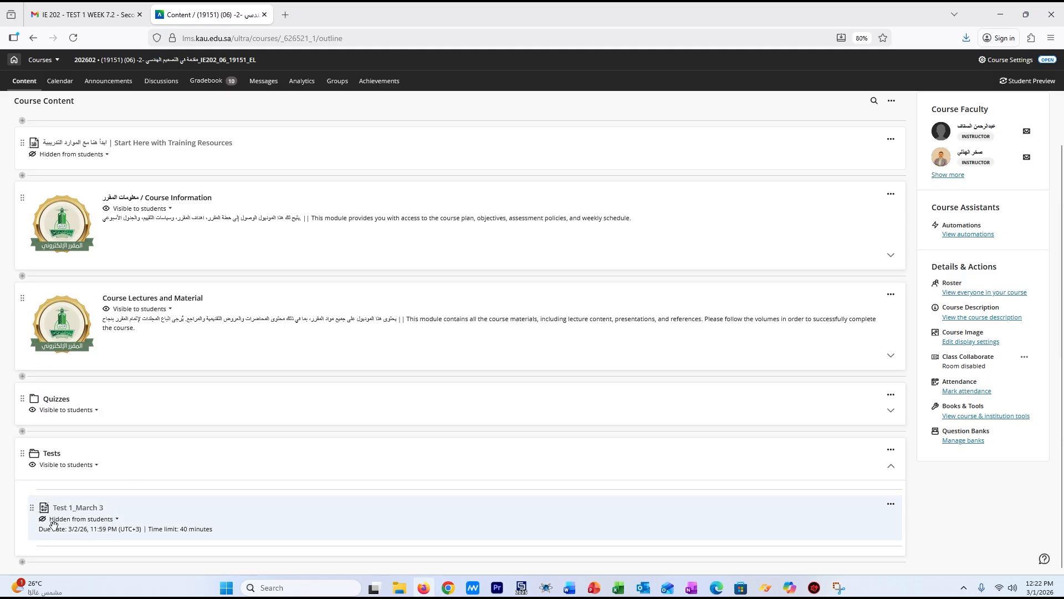
{"action": "left_click", "coordinate": [118, 521]}
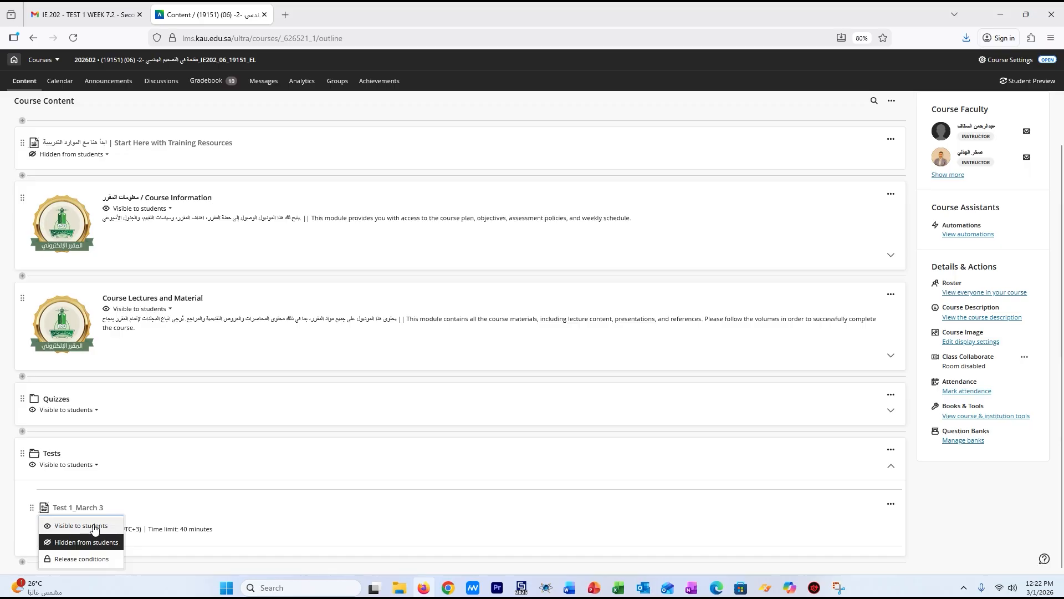
{"action": "left_click", "coordinate": [95, 526]}
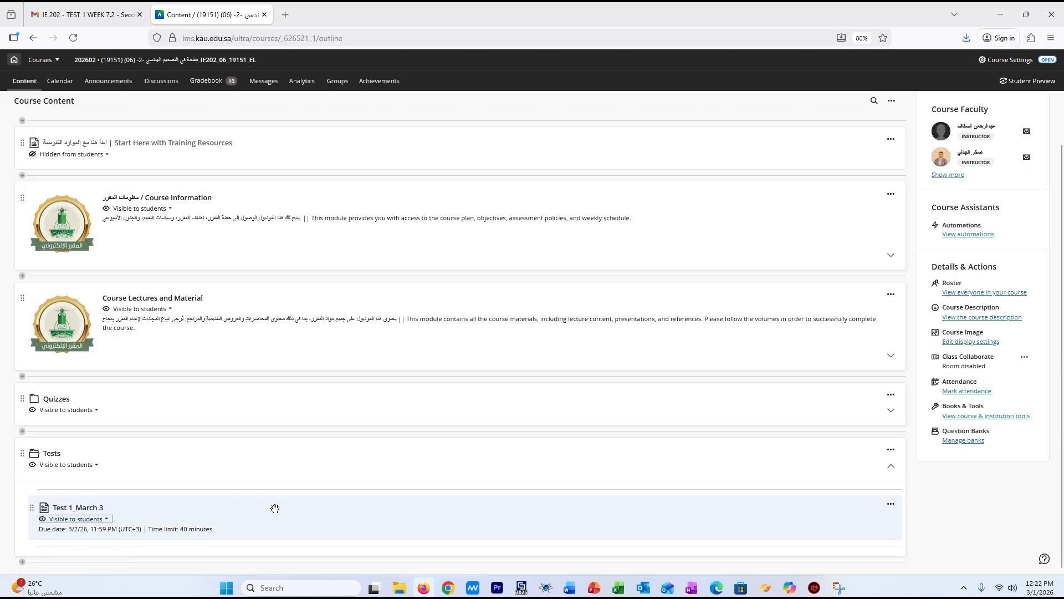
{"action": "scroll", "coordinate": [485, 462], "scroll_direction": "up", "scroll_amount": 3}
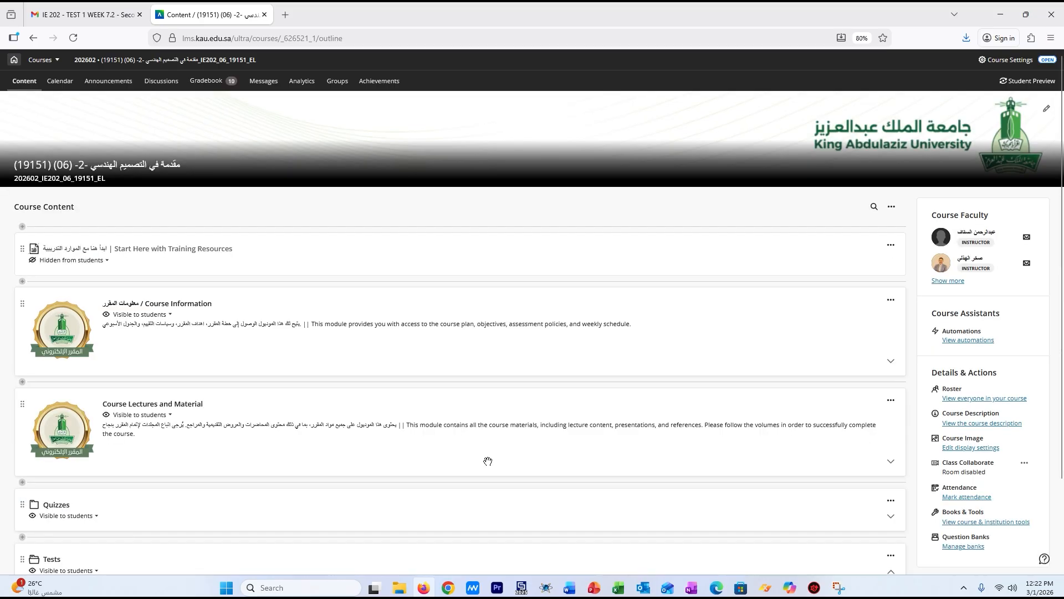
{"action": "scroll", "coordinate": [452, 454], "scroll_direction": "down", "scroll_amount": 3}
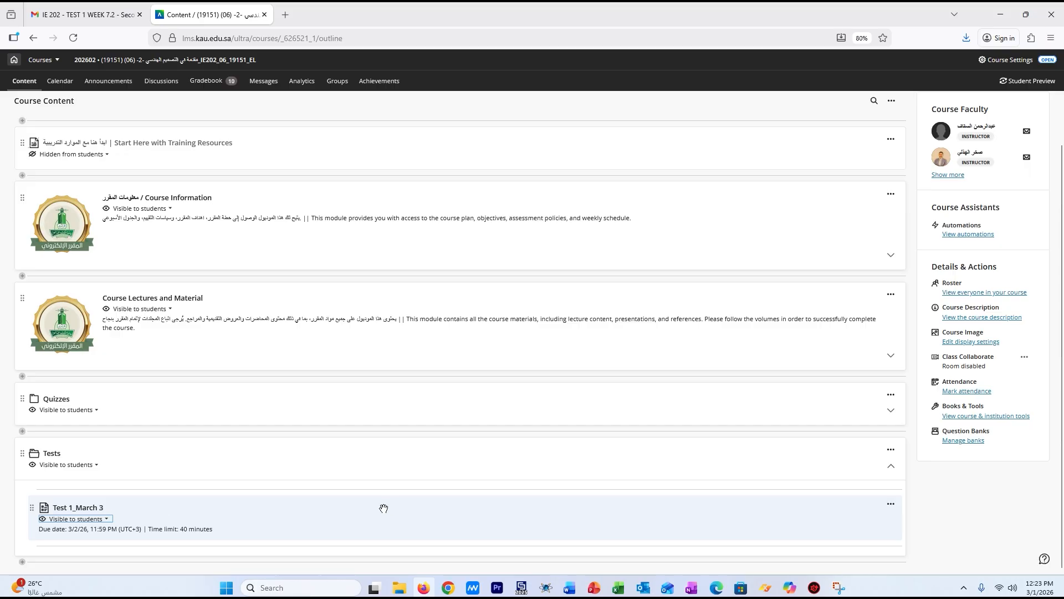
{"action": "scroll", "coordinate": [481, 388], "scroll_direction": "up", "scroll_amount": 3}
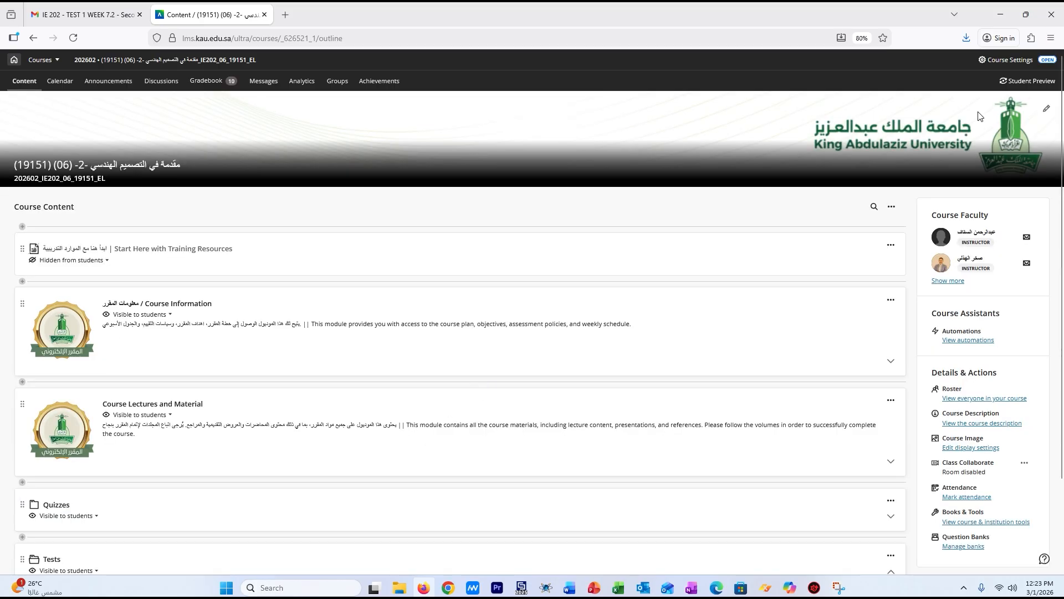
Step: Start a student preview of the course and open Test 1_March 3 to check its details and access code field
{"action": "left_click", "coordinate": [1031, 81]}
{"action": "left_click", "coordinate": [574, 201]}
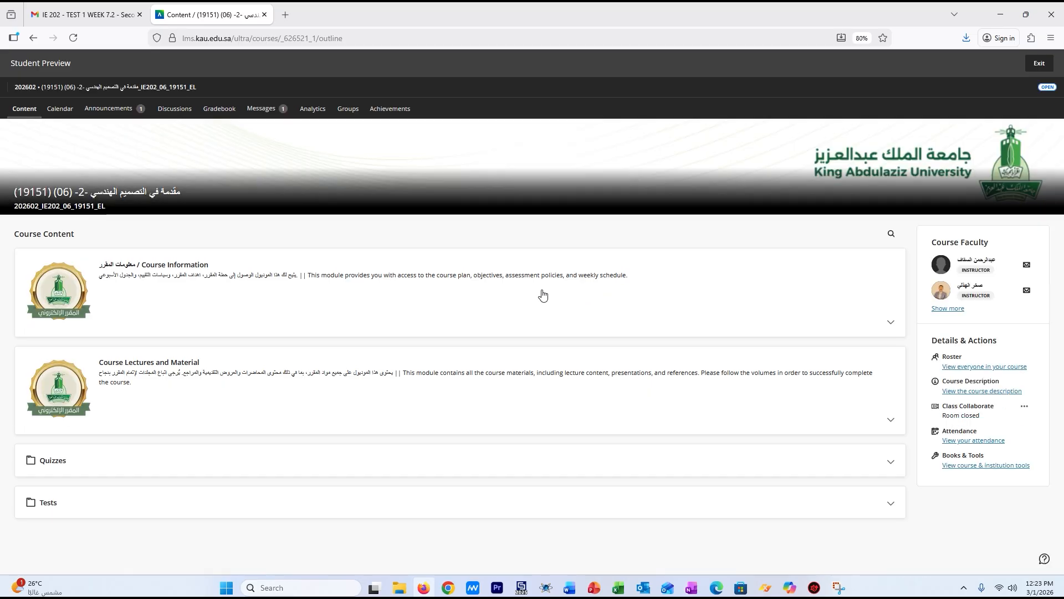
{"action": "left_click", "coordinate": [52, 502]}
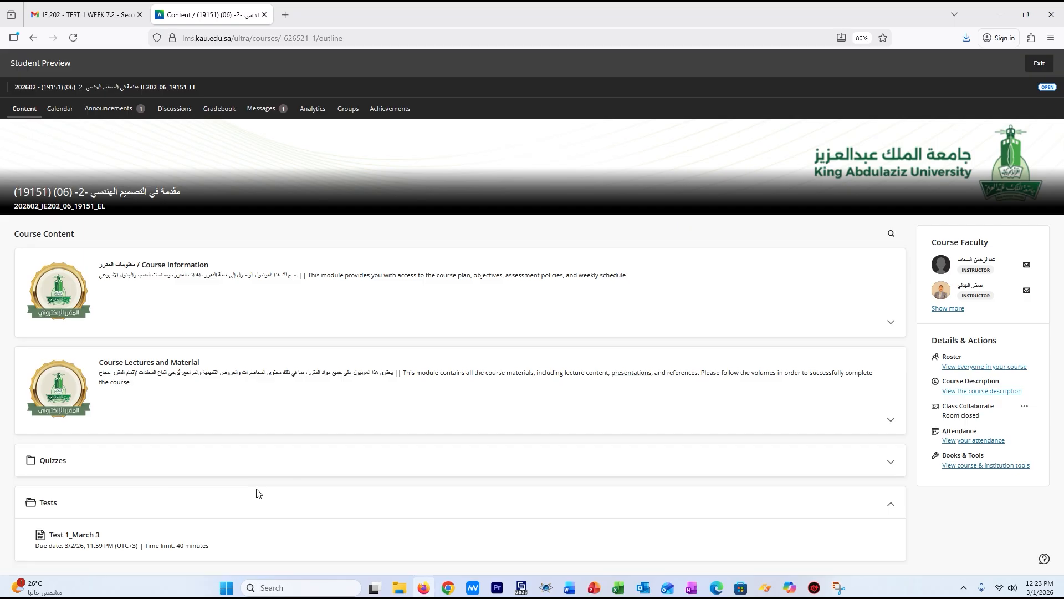
{"action": "left_click", "coordinate": [79, 536]}
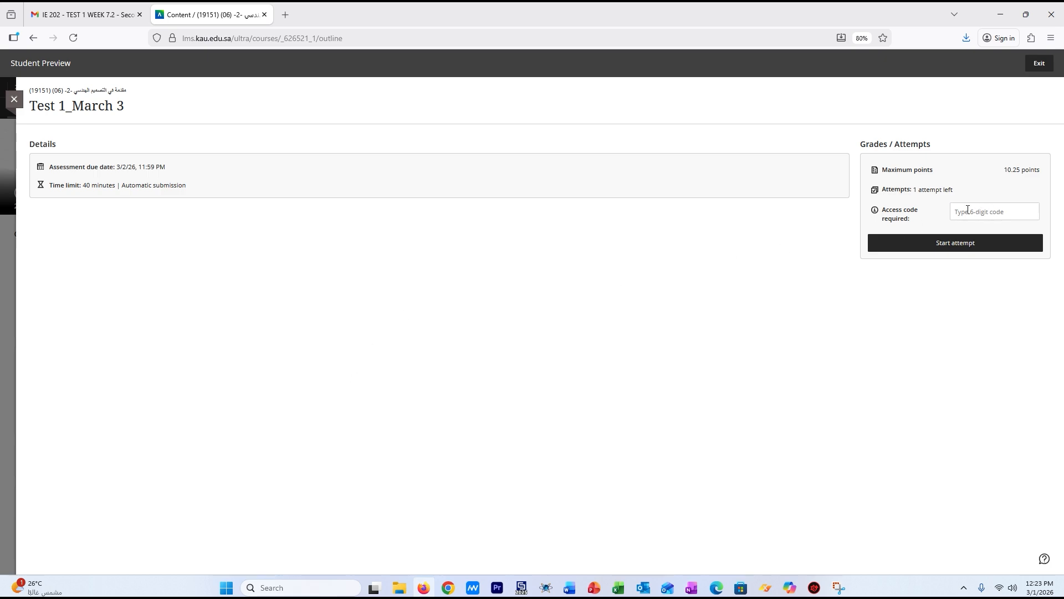
{"action": "left_click", "coordinate": [967, 211]}
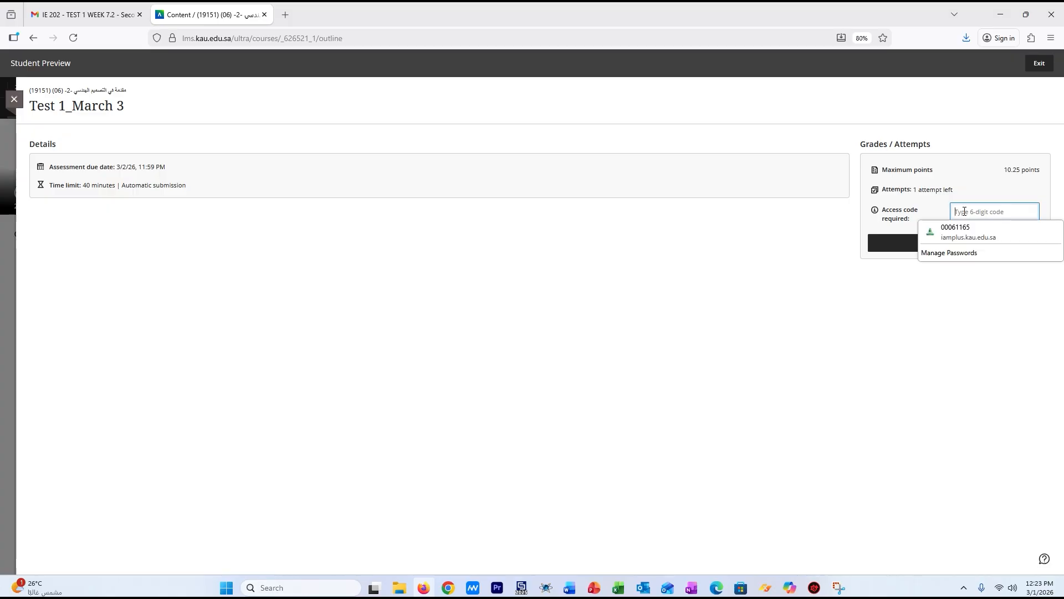
{"action": "left_click", "coordinate": [880, 314]}
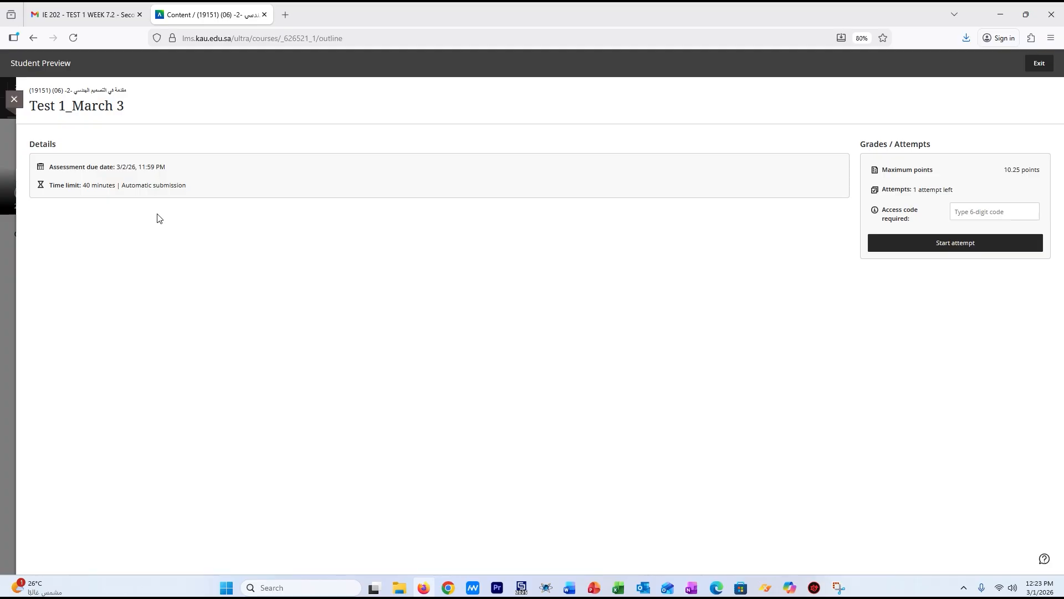
Step: Exit the student preview, saving the preview user, and return to the course content
{"action": "left_click", "coordinate": [1040, 66]}
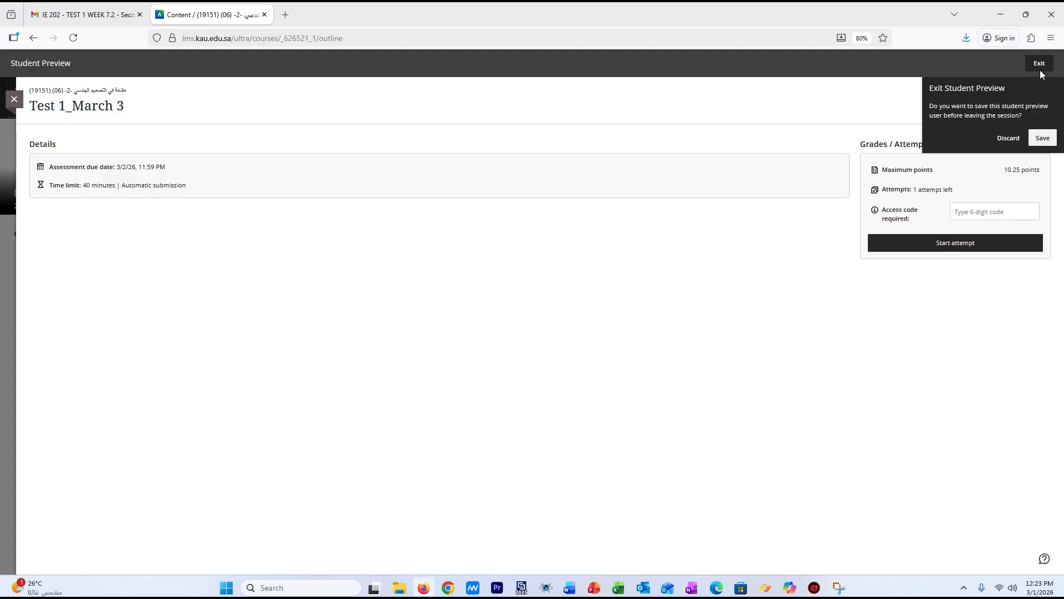
{"action": "left_click", "coordinate": [1043, 137]}
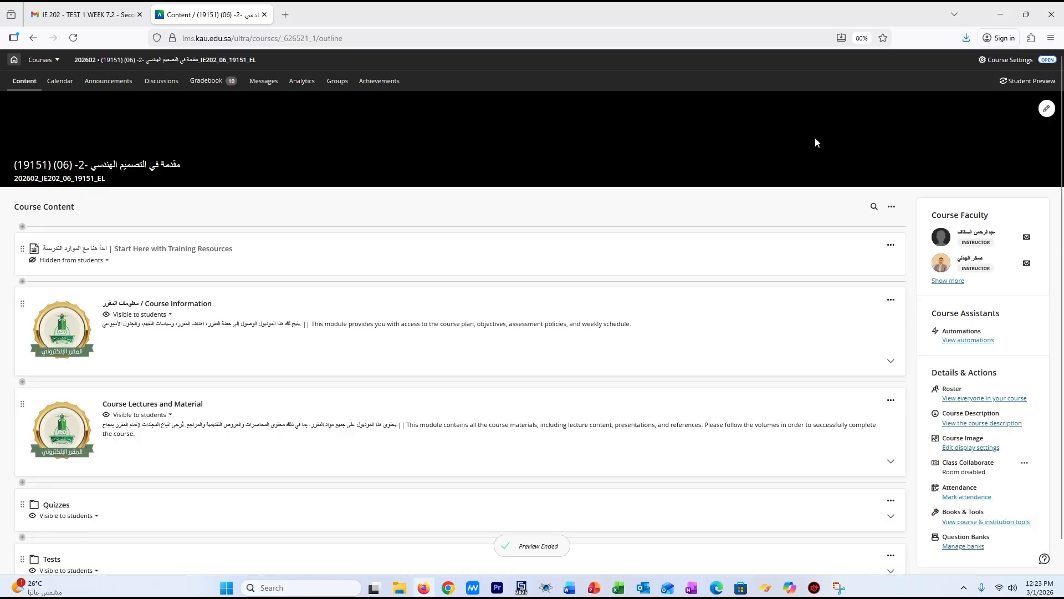
{"action": "scroll", "coordinate": [616, 283], "scroll_direction": "down", "scroll_amount": 2}
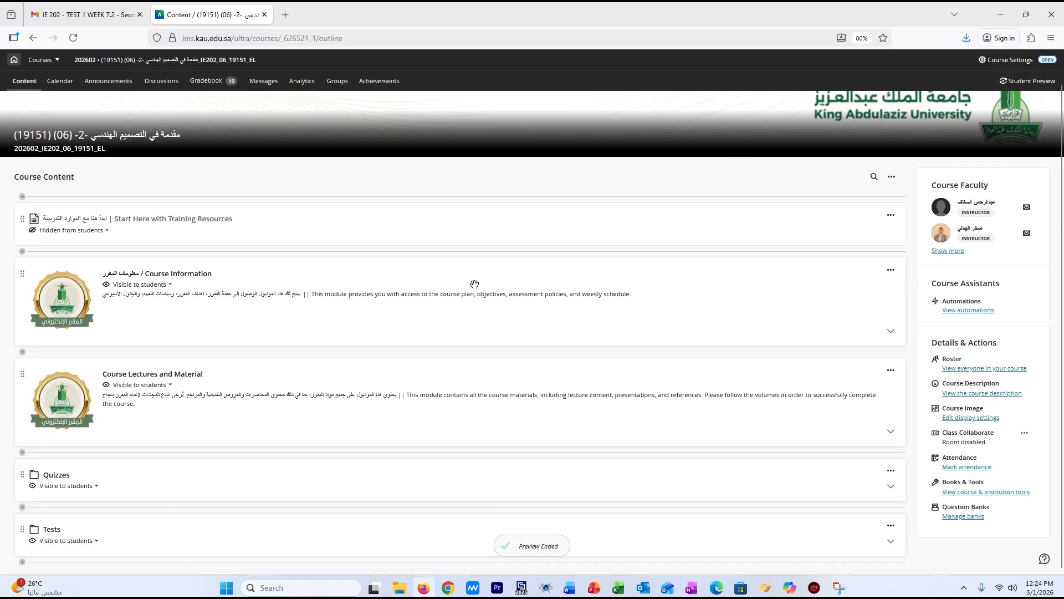
Step: Open the assessment settings of Test 1_March 3 from the Tests folder
{"action": "left_click", "coordinate": [52, 530]}
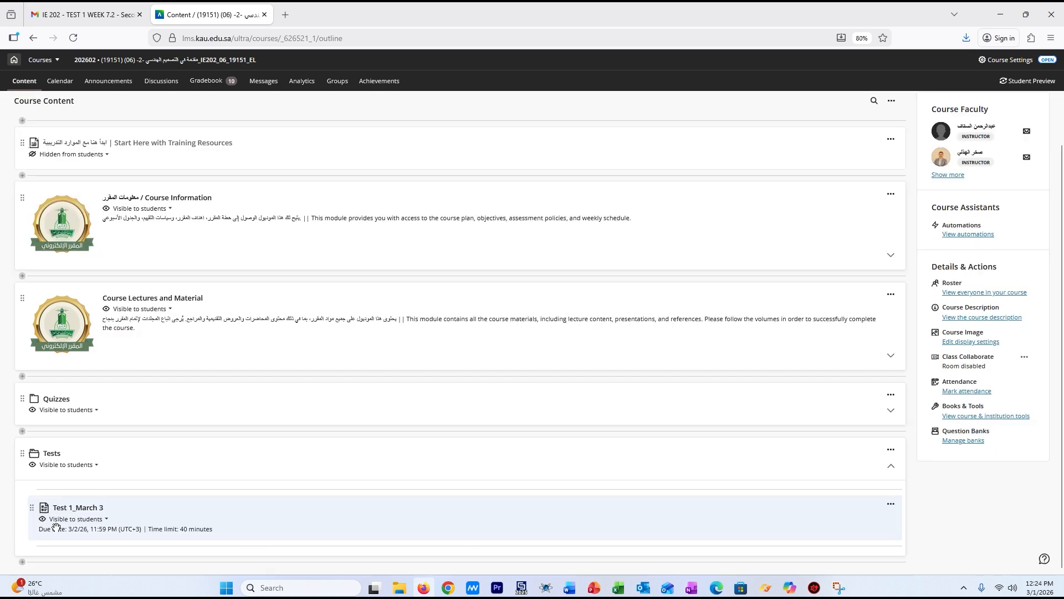
{"action": "left_click", "coordinate": [76, 509]}
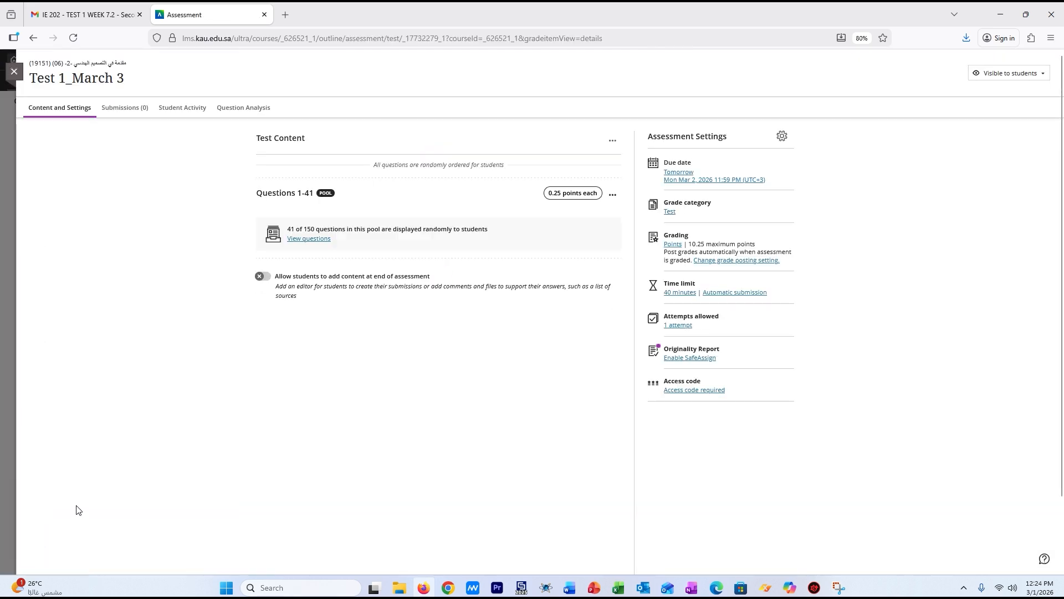
{"action": "left_click", "coordinate": [782, 136]}
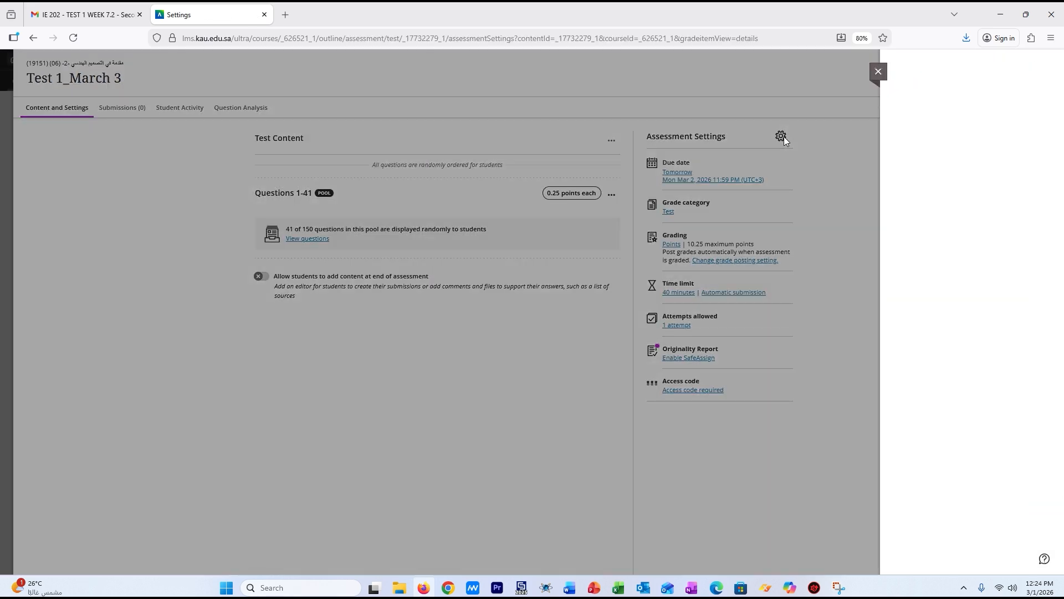
Step: Reveal and copy the test's access code, close the settings and return to the course content
{"action": "scroll", "coordinate": [996, 314], "scroll_direction": "down", "scroll_amount": 5}
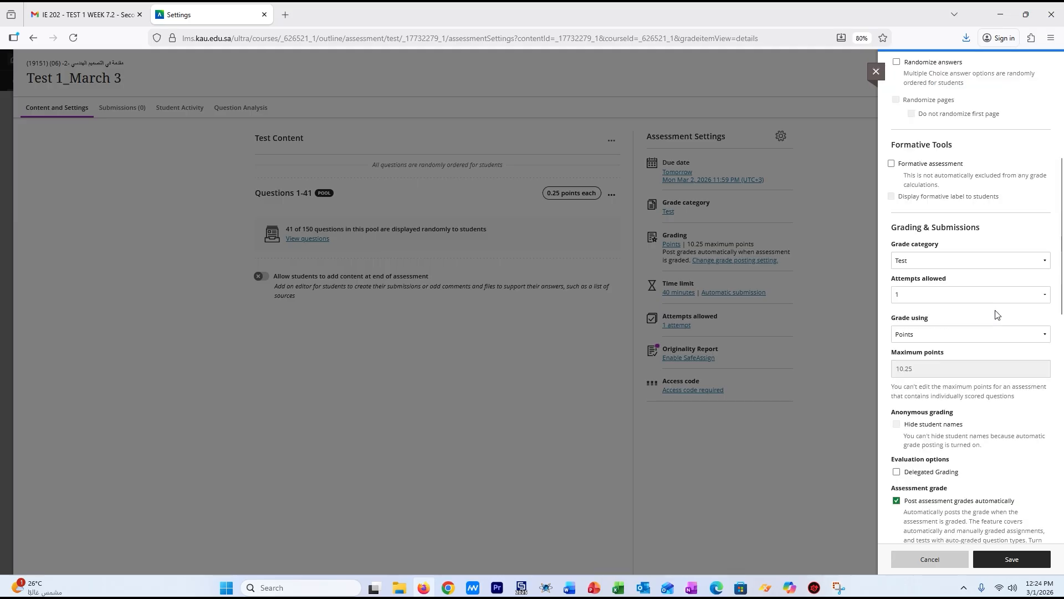
{"action": "scroll", "coordinate": [997, 313], "scroll_direction": "down", "scroll_amount": 3}
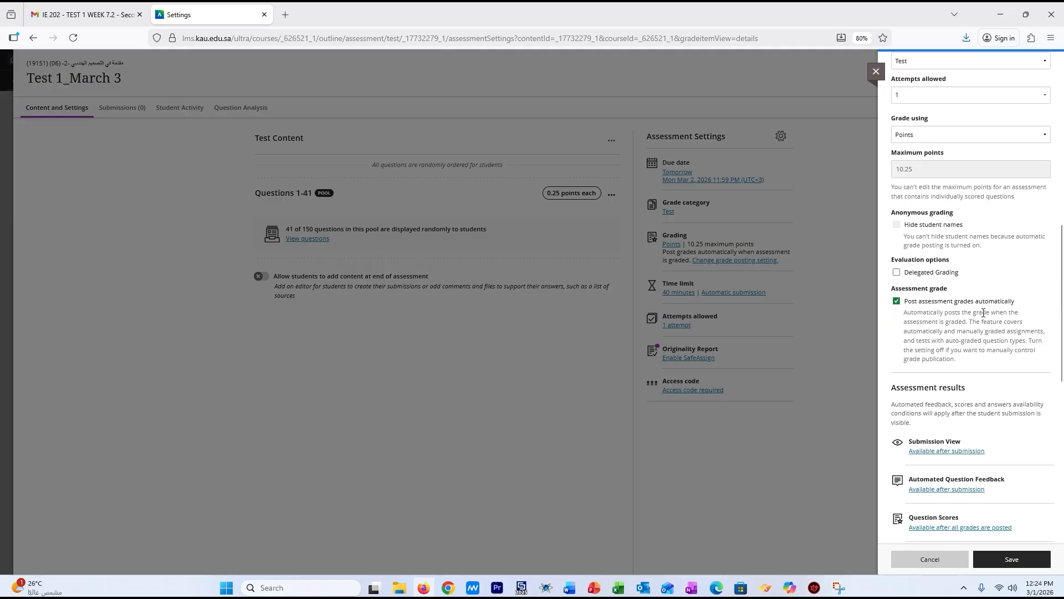
{"action": "scroll", "coordinate": [953, 377], "scroll_direction": "down", "scroll_amount": 4}
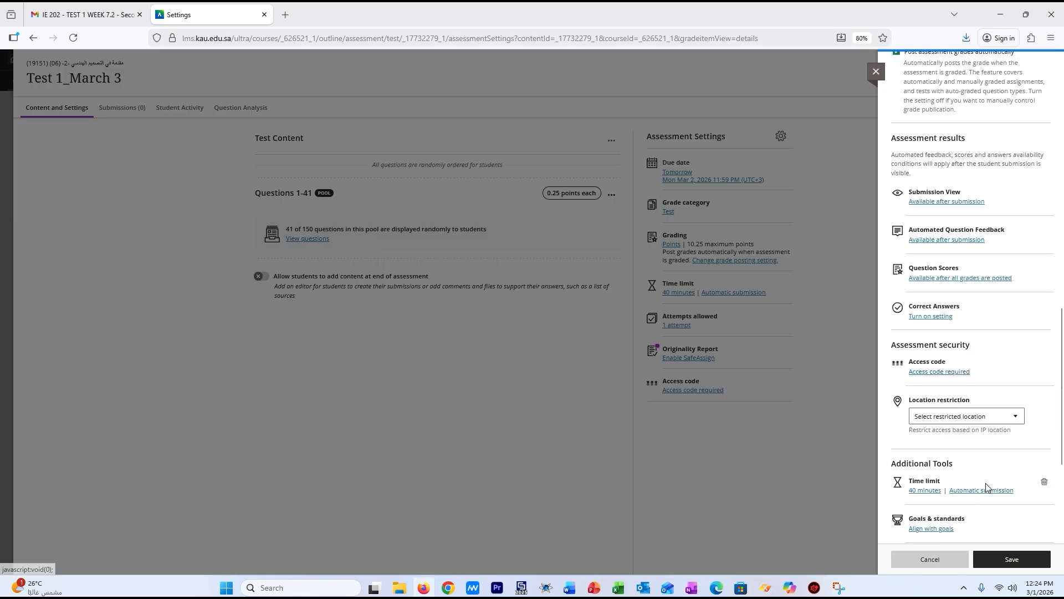
{"action": "scroll", "coordinate": [993, 392], "scroll_direction": "down", "scroll_amount": 2}
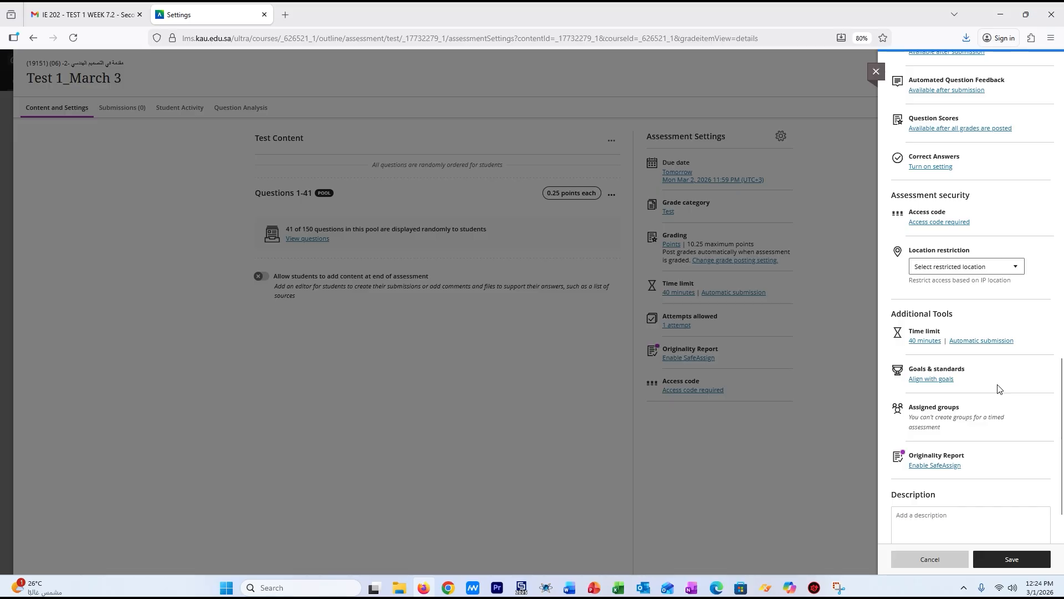
{"action": "scroll", "coordinate": [998, 389], "scroll_direction": "down", "scroll_amount": 1}
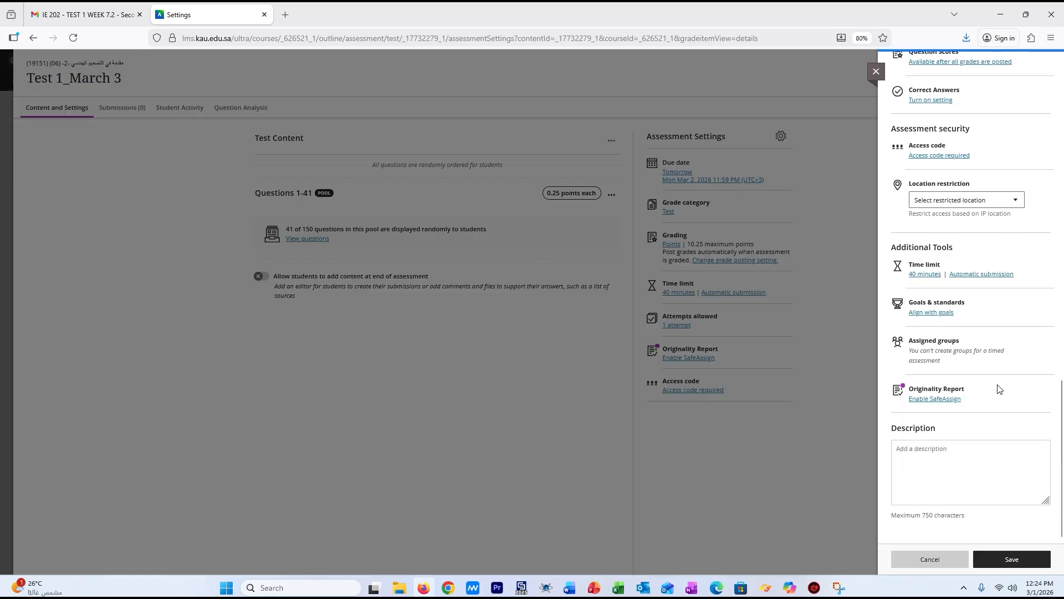
{"action": "scroll", "coordinate": [998, 389], "scroll_direction": "up", "scroll_amount": 4}
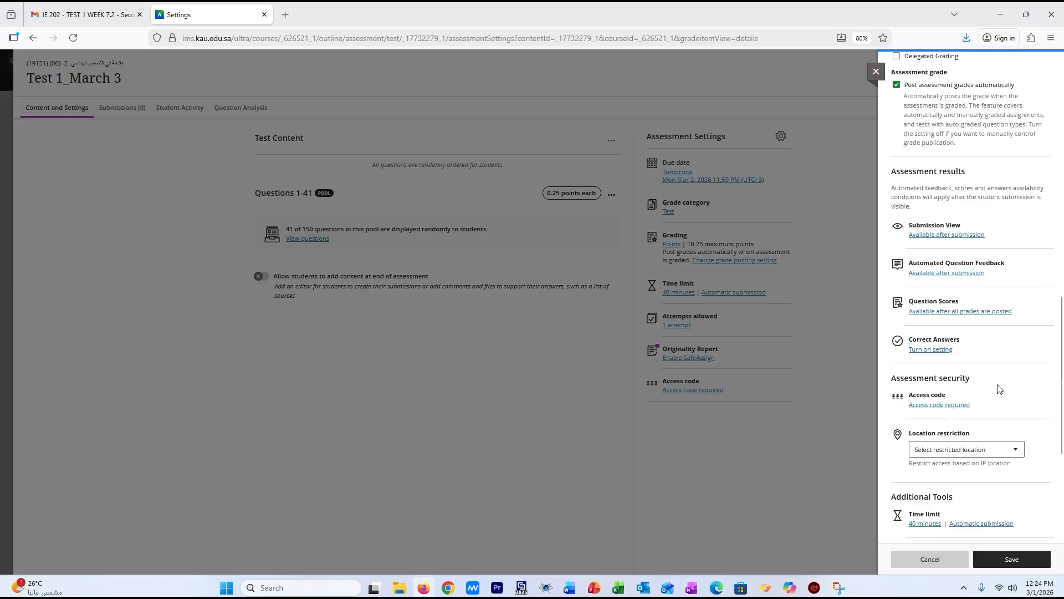
{"action": "left_click", "coordinate": [925, 408]}
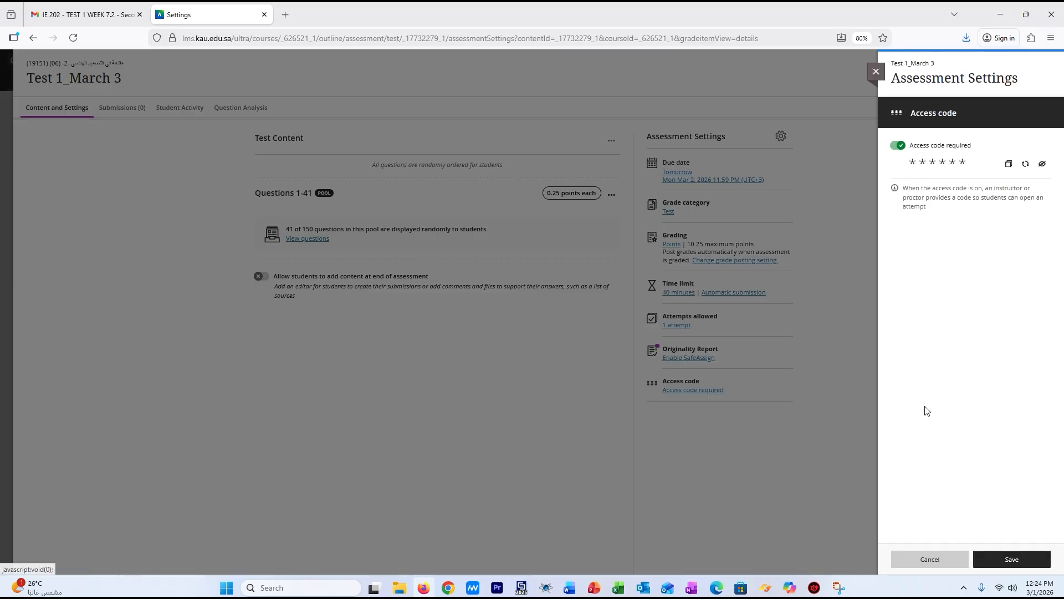
{"action": "left_click", "coordinate": [1046, 168]}
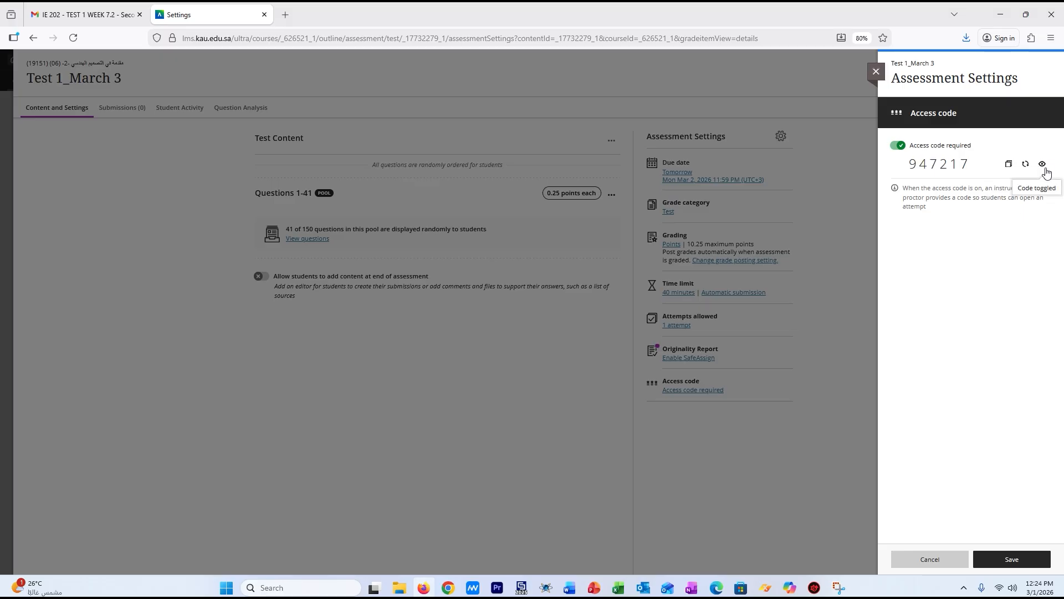
{"action": "left_click", "coordinate": [1009, 166]}
{"action": "left_click", "coordinate": [604, 387]}
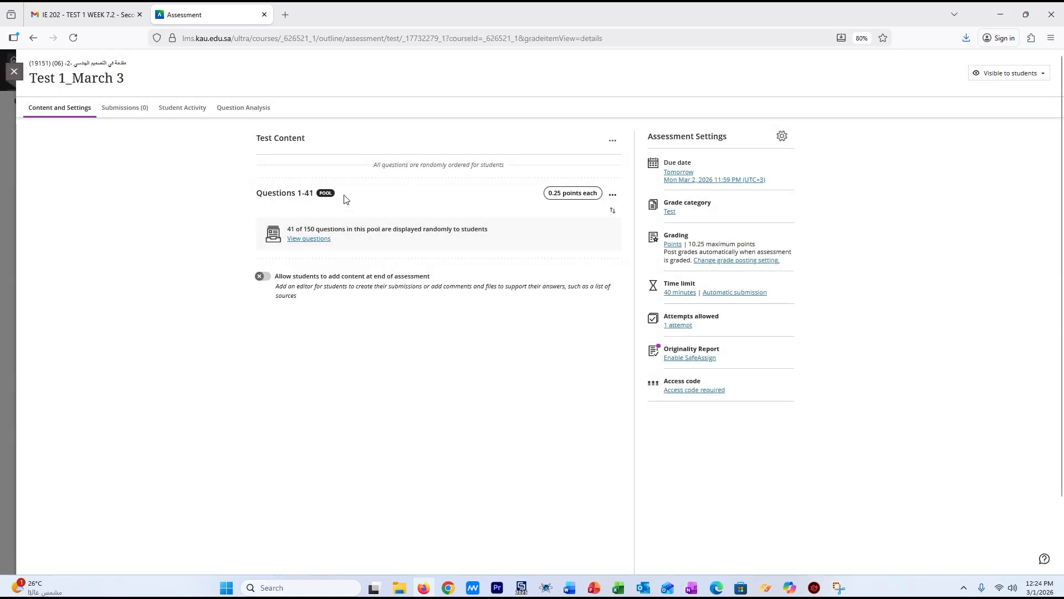
{"action": "left_click", "coordinate": [20, 76]}
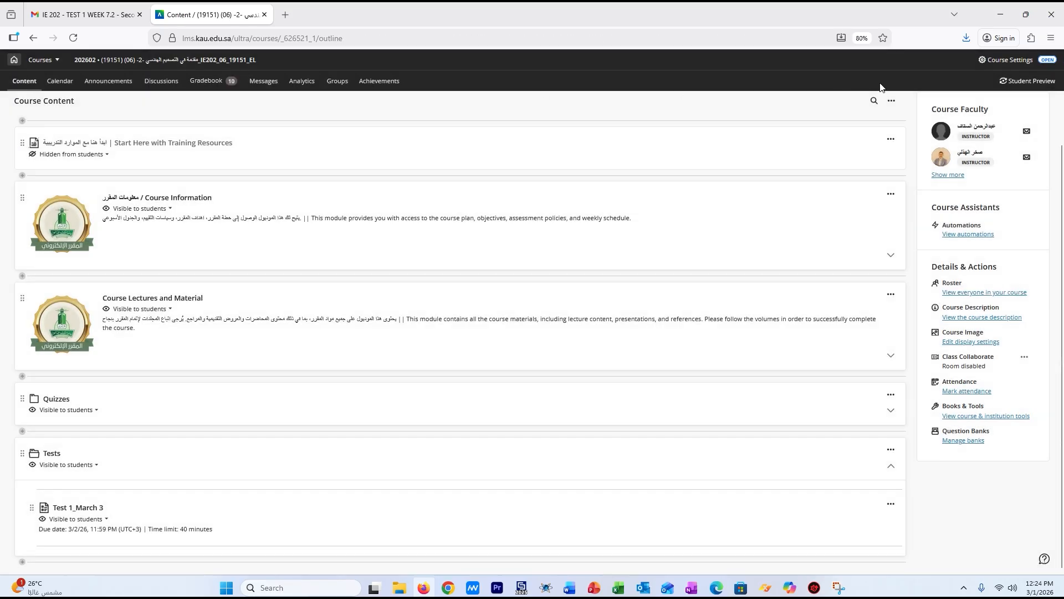
Step: Start a student preview of the course and open Test 1_March 3 in the Tests folder
{"action": "left_click", "coordinate": [1016, 84]}
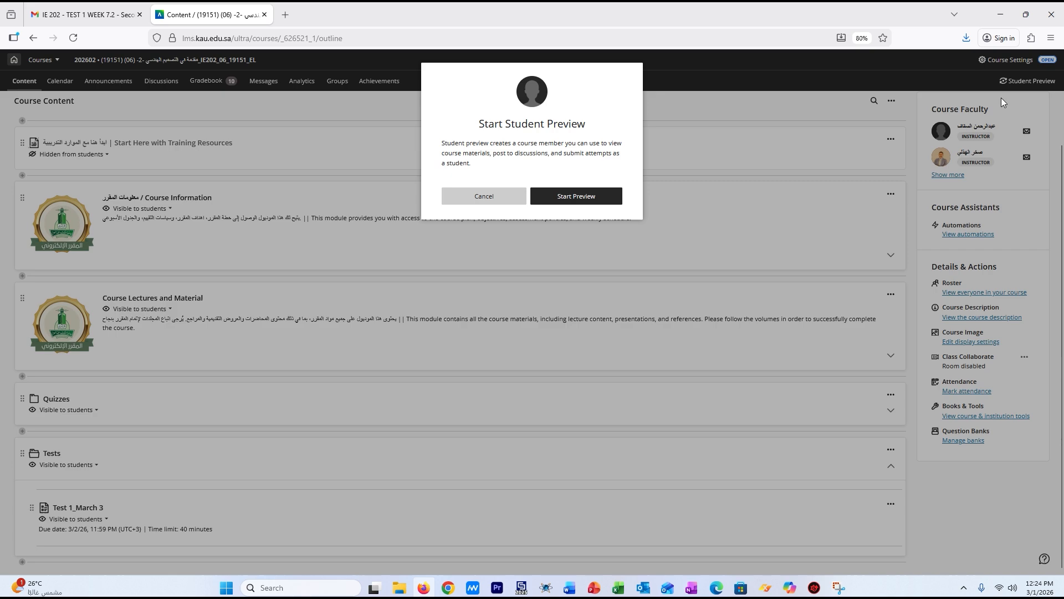
{"action": "left_click", "coordinate": [565, 200]}
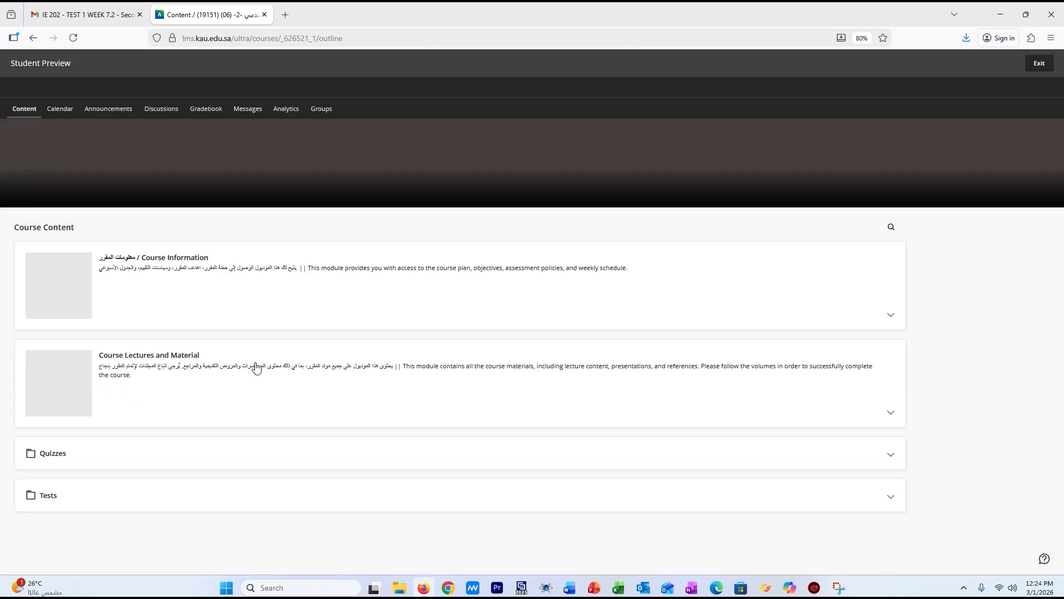
{"action": "left_click", "coordinate": [47, 503]}
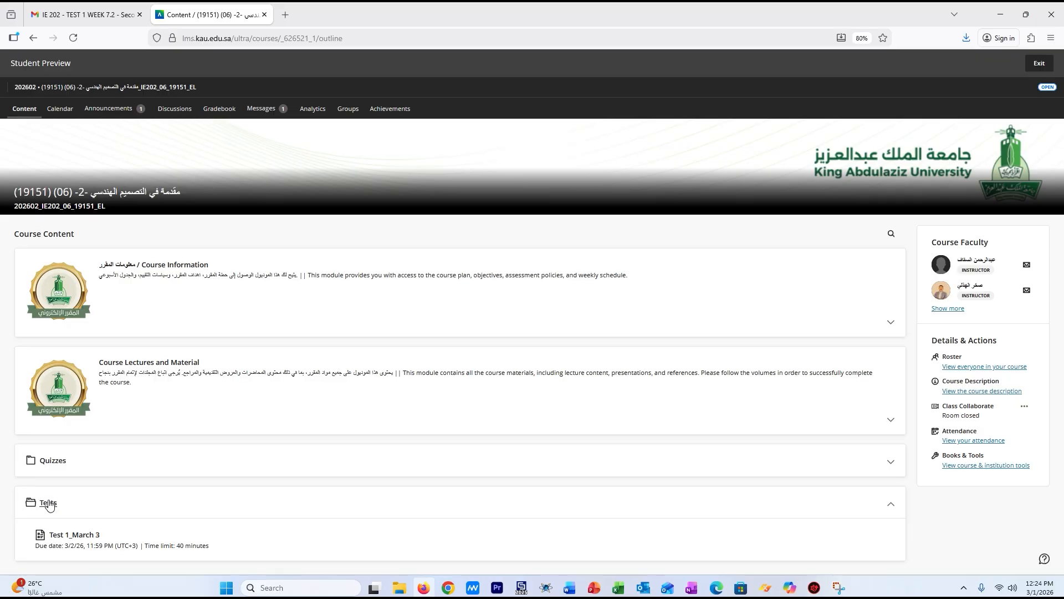
{"action": "left_click", "coordinate": [78, 535]}
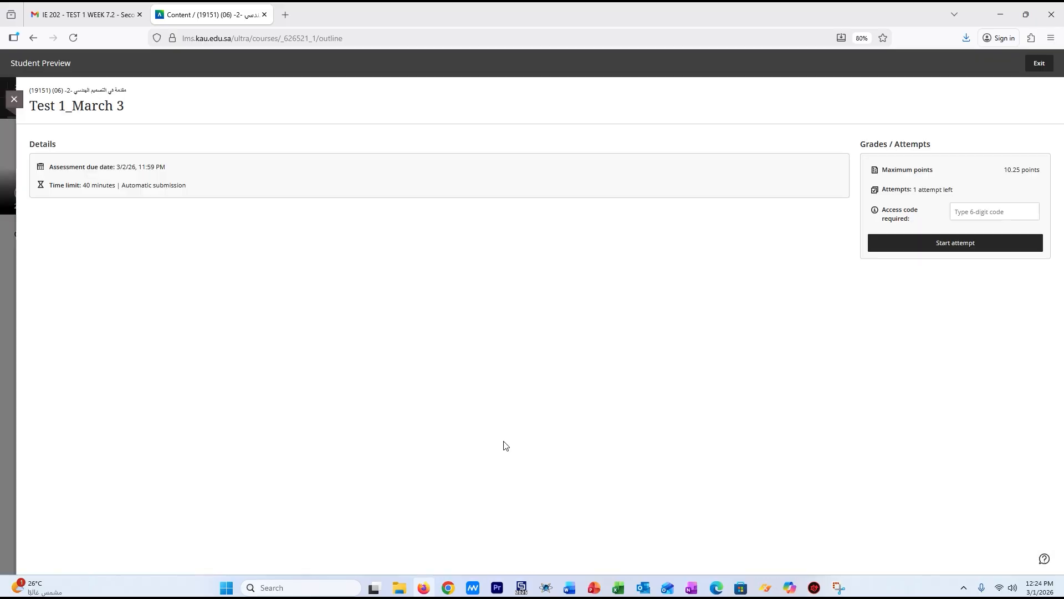
Step: Paste the copied access code into the access code field and start the timed test attempt
{"action": "right_click", "coordinate": [967, 209]}
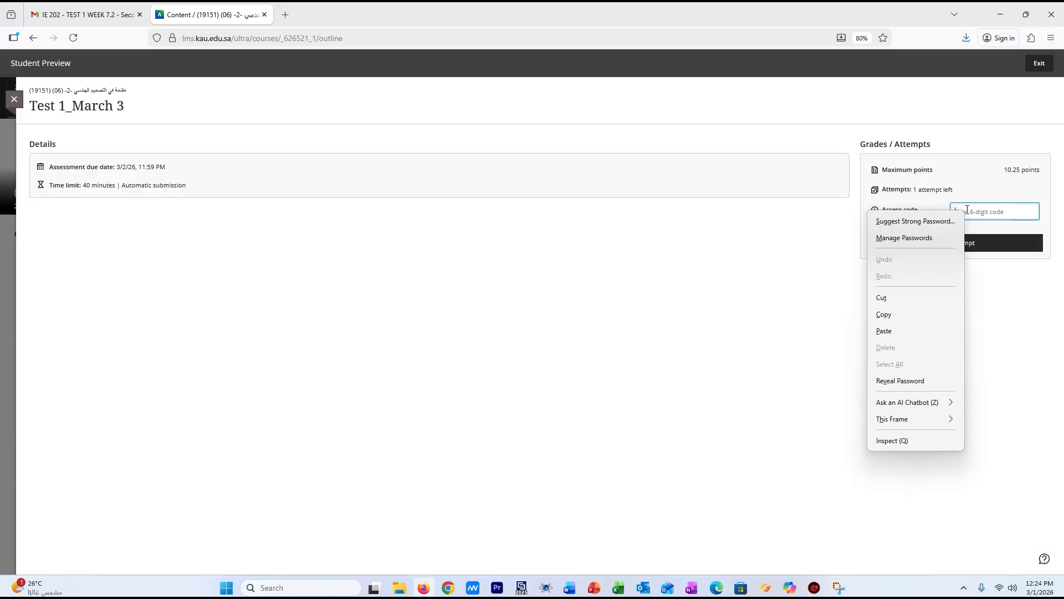
{"action": "left_click", "coordinate": [884, 331]}
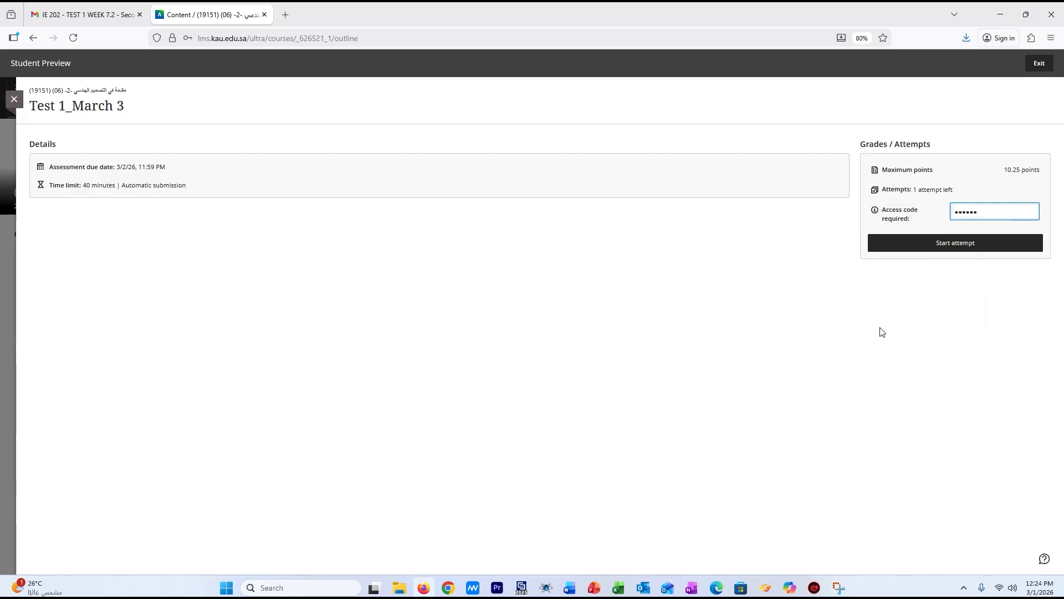
{"action": "left_click", "coordinate": [968, 244]}
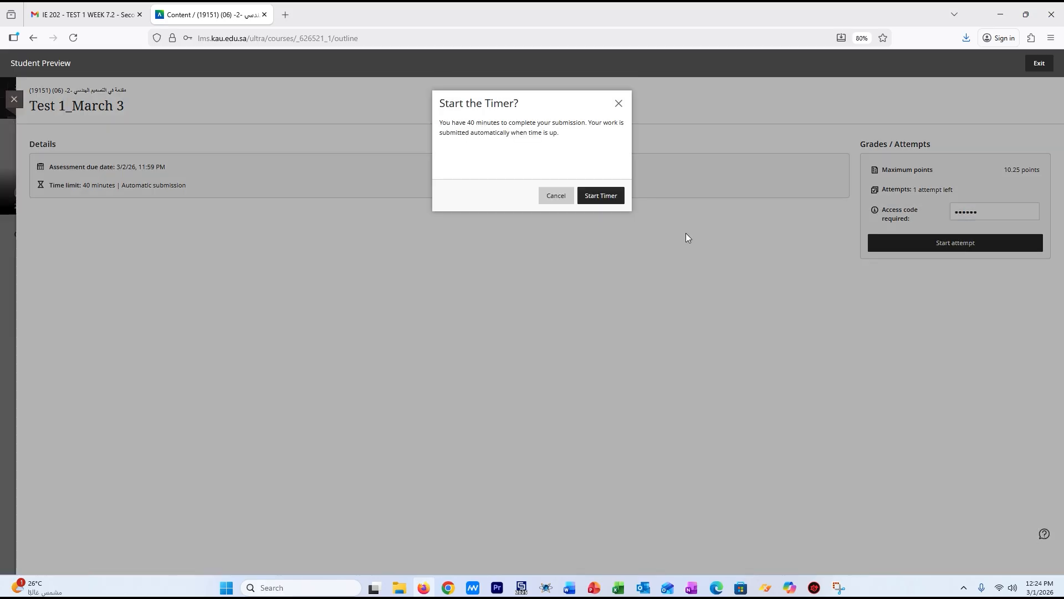
{"action": "left_click", "coordinate": [590, 197]}
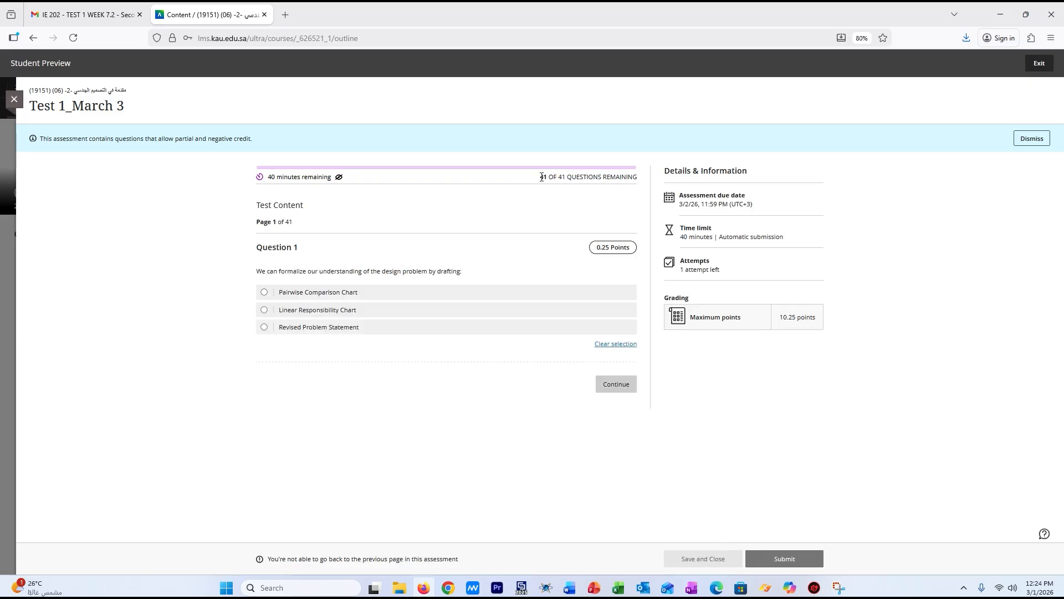
Step: Answer question 1 with Pairwise Comparison Chart and question 2 with The scores the objectives are equal, continuing to question 3
{"action": "left_click", "coordinate": [265, 292]}
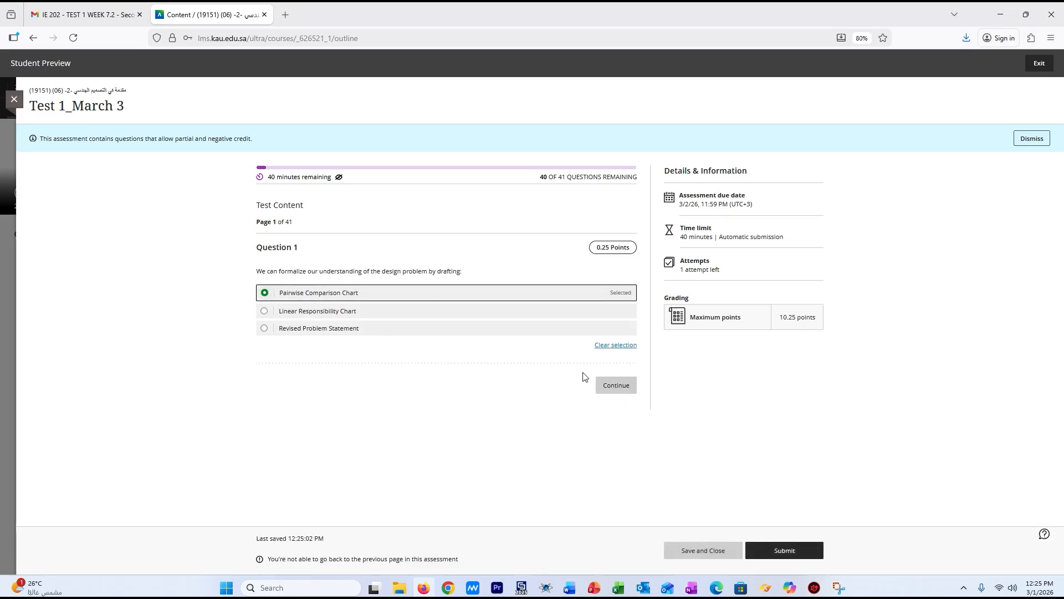
{"action": "left_click", "coordinate": [616, 388]}
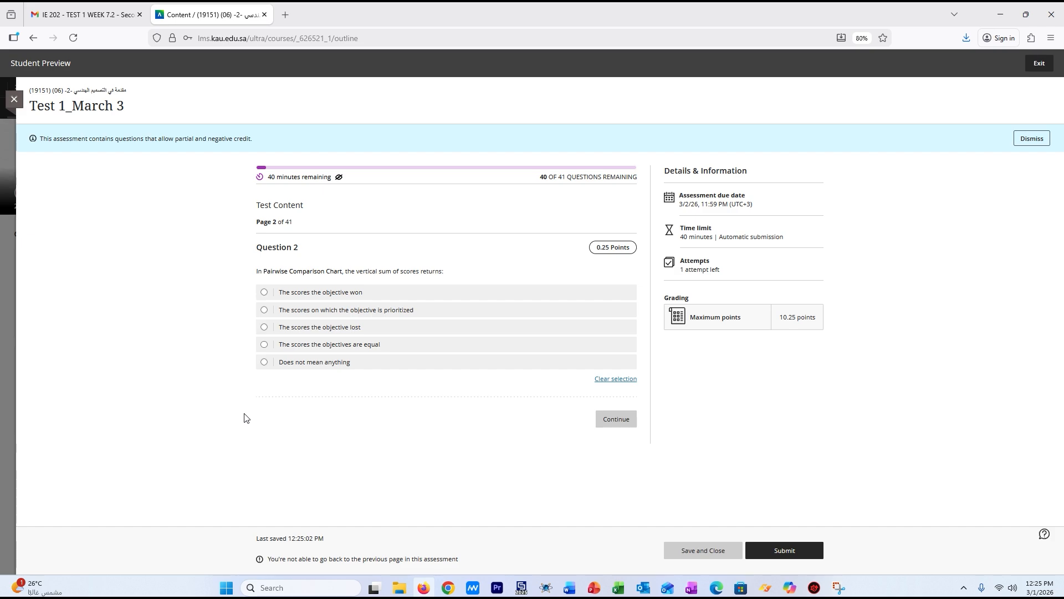
{"action": "left_click", "coordinate": [264, 344]}
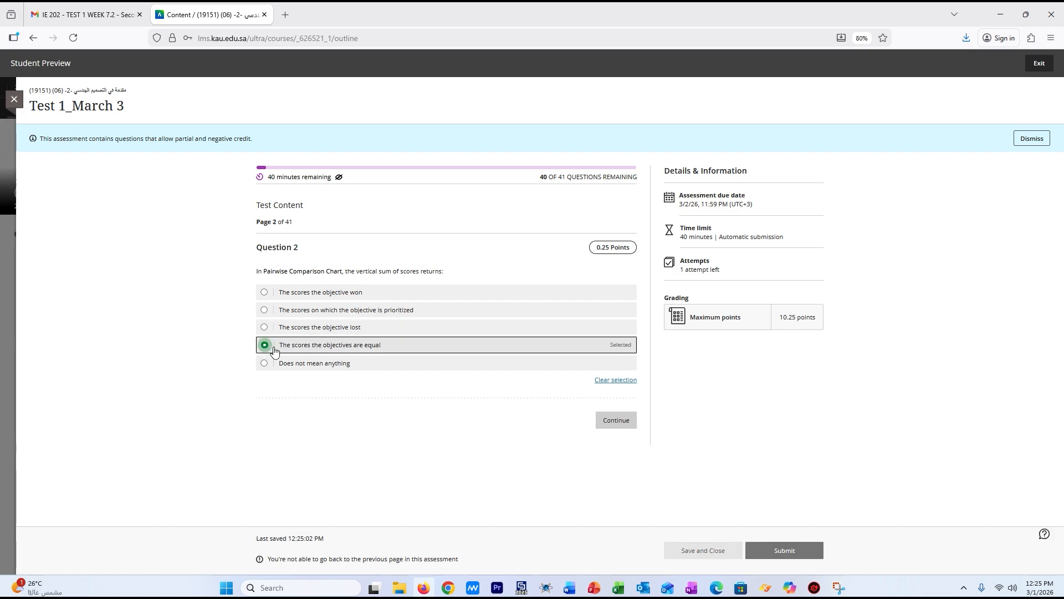
{"action": "left_click", "coordinate": [622, 423]}
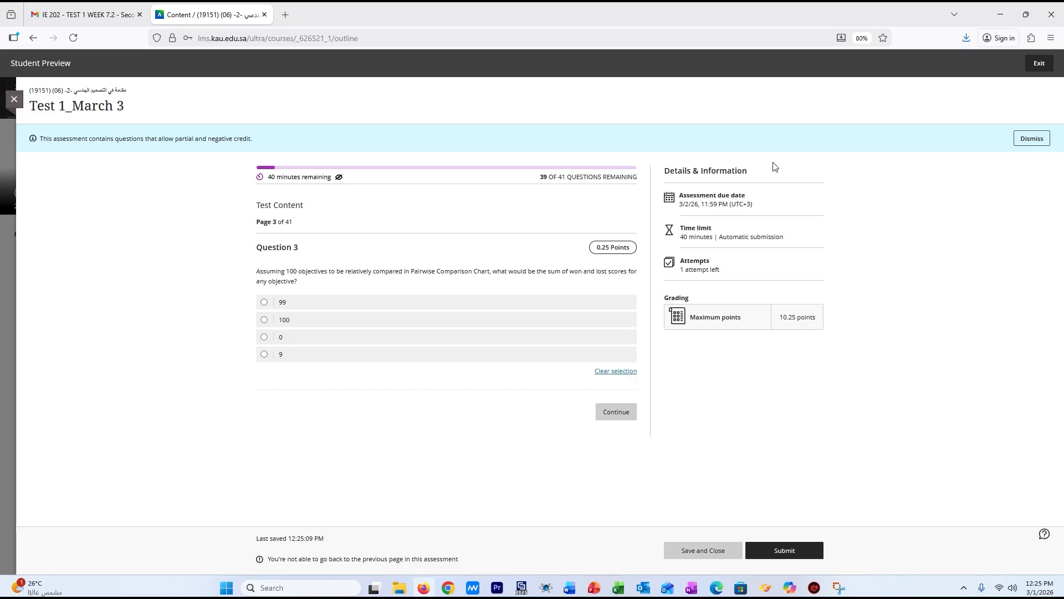
Step: Close the draft attempt with its timer still active, leave the test and exit the student preview
{"action": "left_click", "coordinate": [14, 102]}
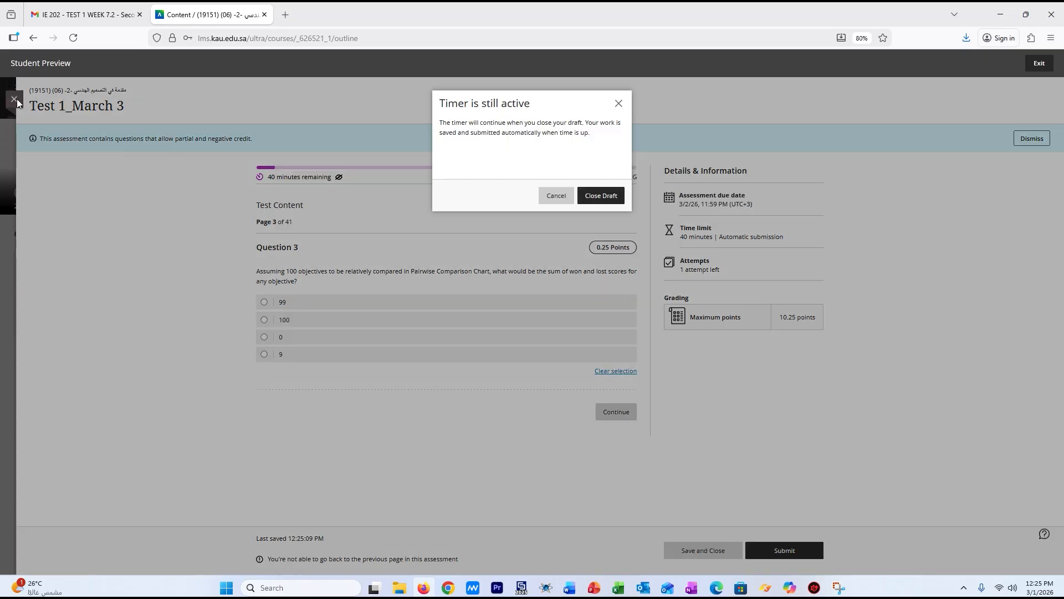
{"action": "left_click", "coordinate": [606, 198]}
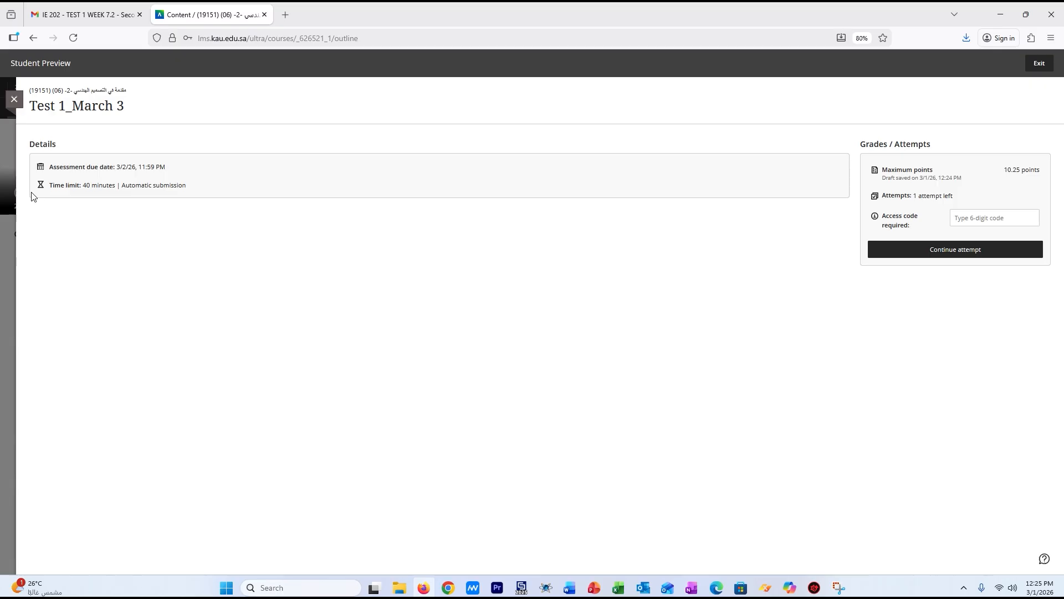
{"action": "left_click", "coordinate": [15, 99]}
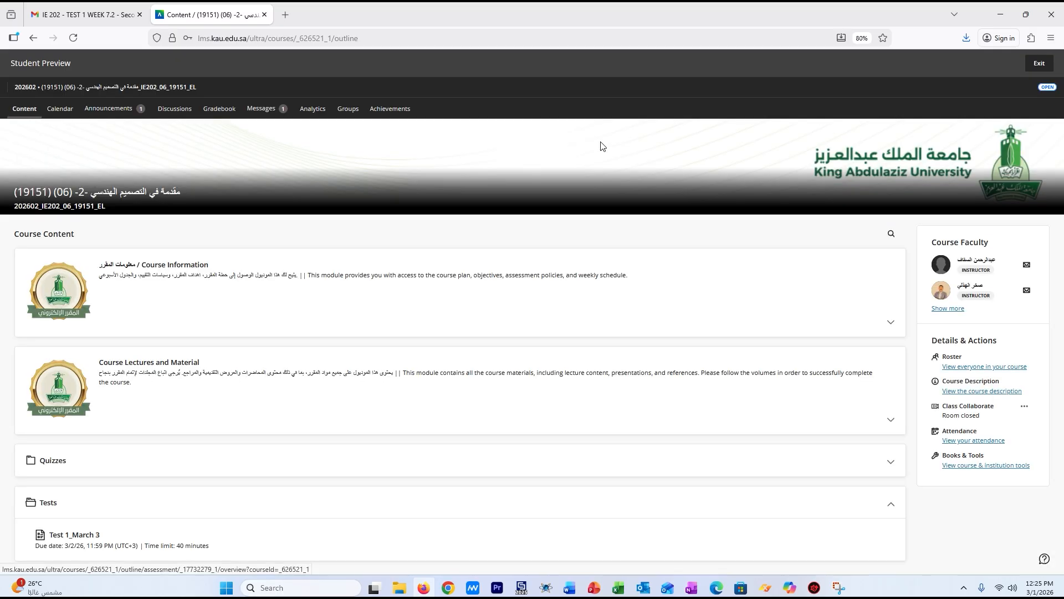
{"action": "left_click", "coordinate": [1038, 65]}
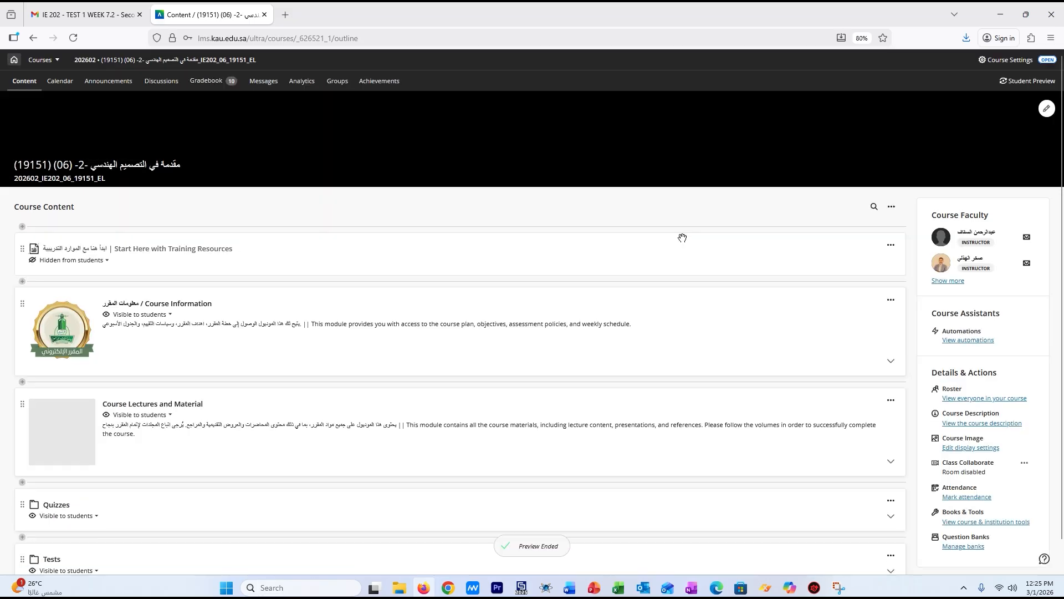
Step: Reopen the assessment settings of Test 1_March 3 from the Tests folder as instructor
{"action": "scroll", "coordinate": [439, 382], "scroll_direction": "down", "scroll_amount": 2}
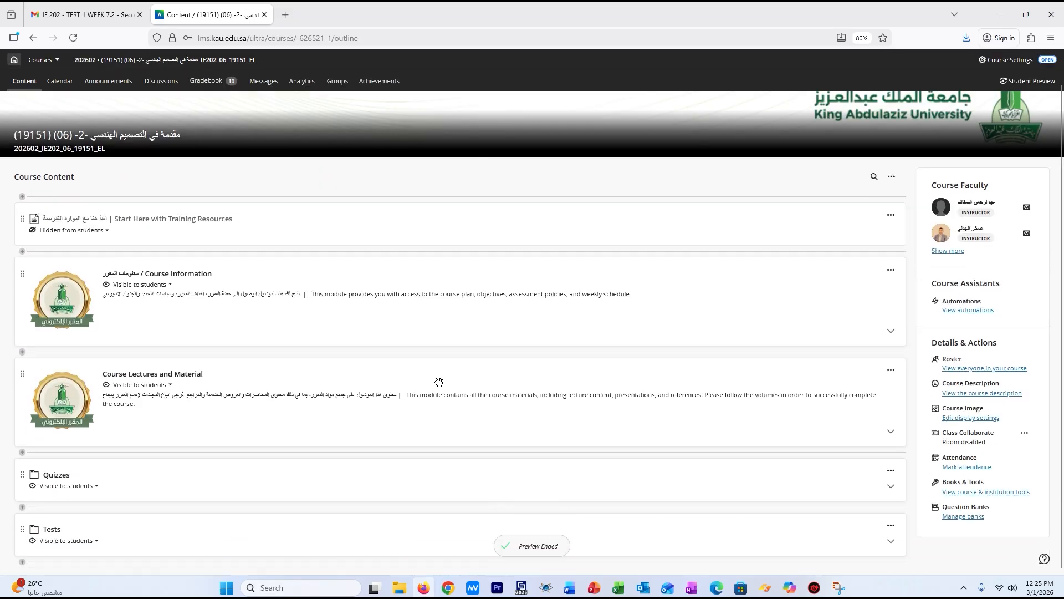
{"action": "left_click", "coordinate": [96, 542]}
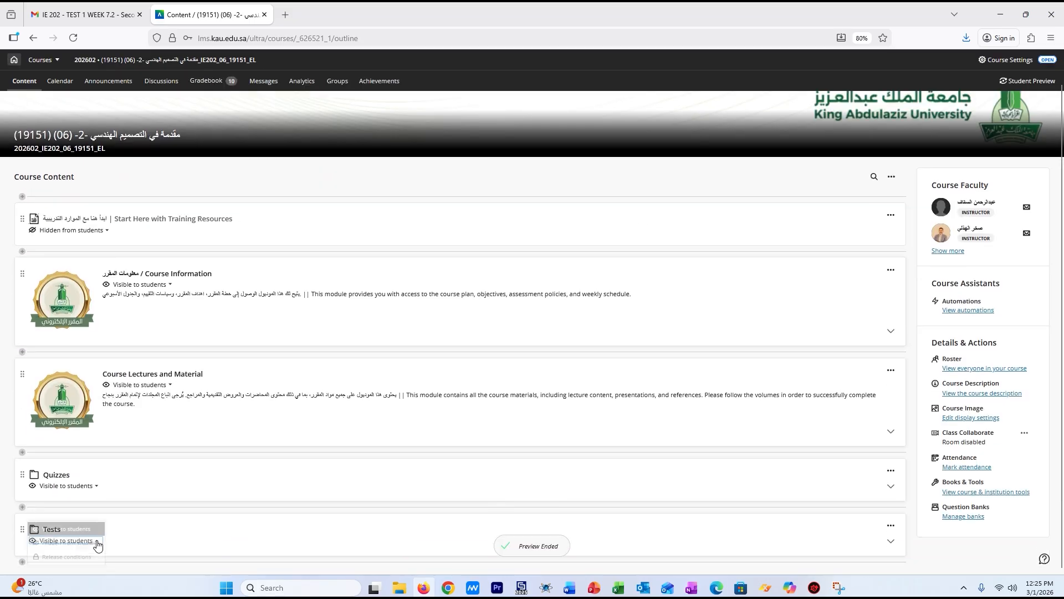
{"action": "left_click", "coordinate": [171, 526]}
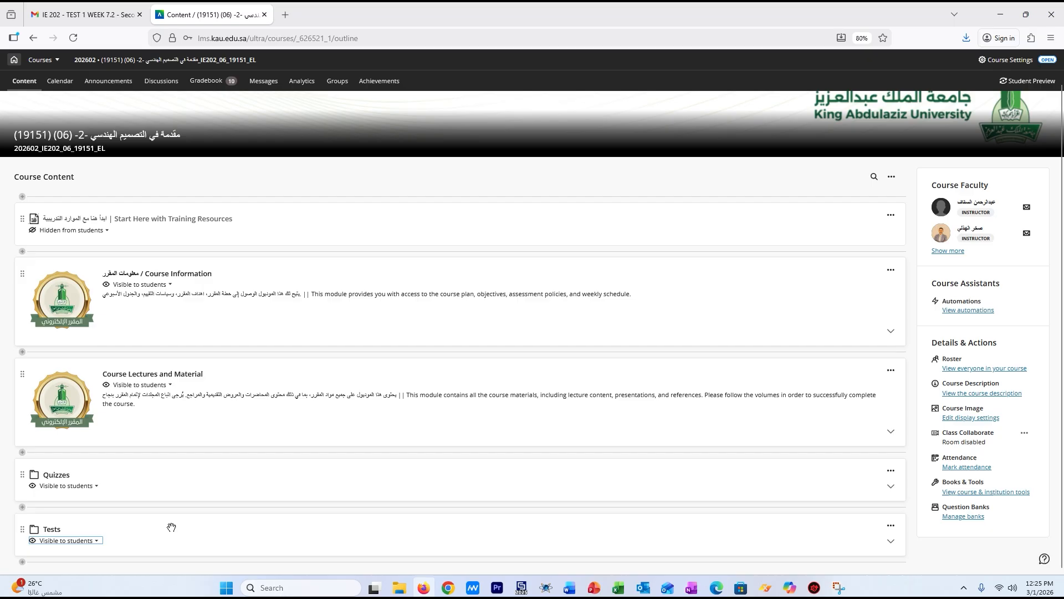
{"action": "left_click", "coordinate": [52, 532]}
{"action": "scroll", "coordinate": [215, 517], "scroll_direction": "down", "scroll_amount": 1}
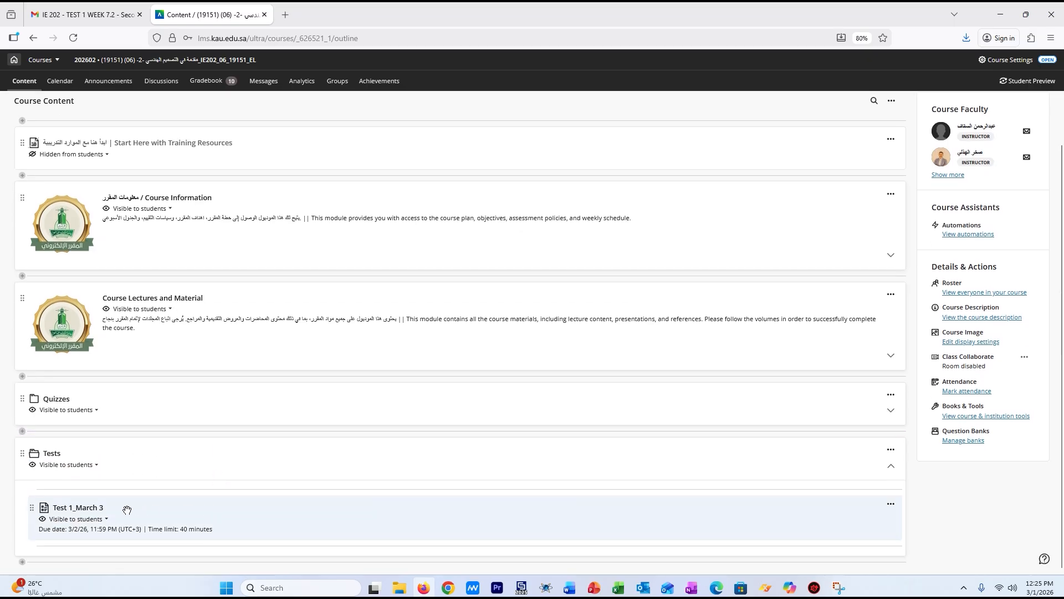
{"action": "left_click", "coordinate": [91, 508]}
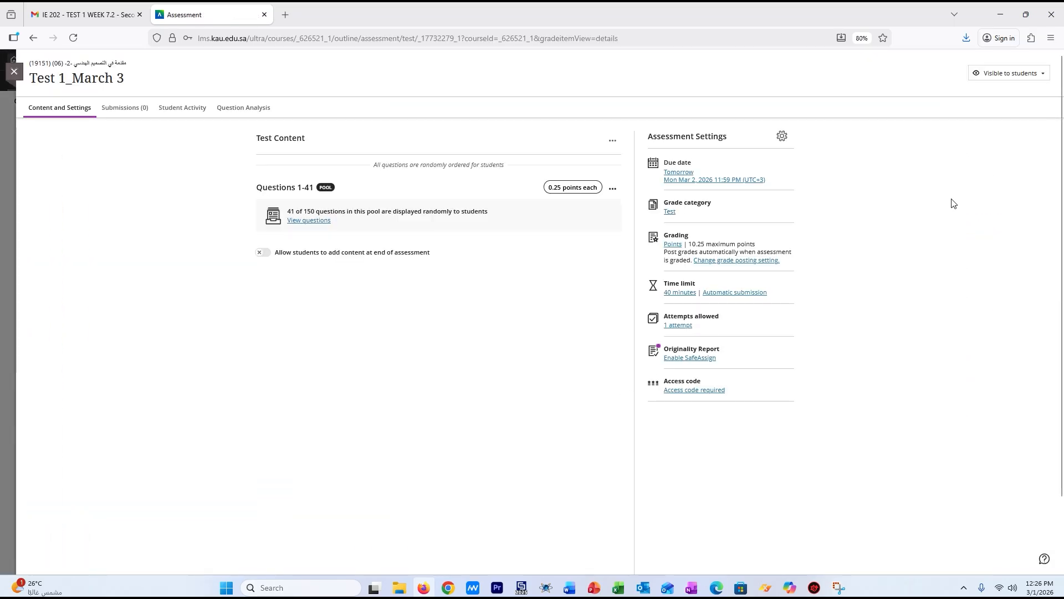
{"action": "left_click", "coordinate": [782, 136]}
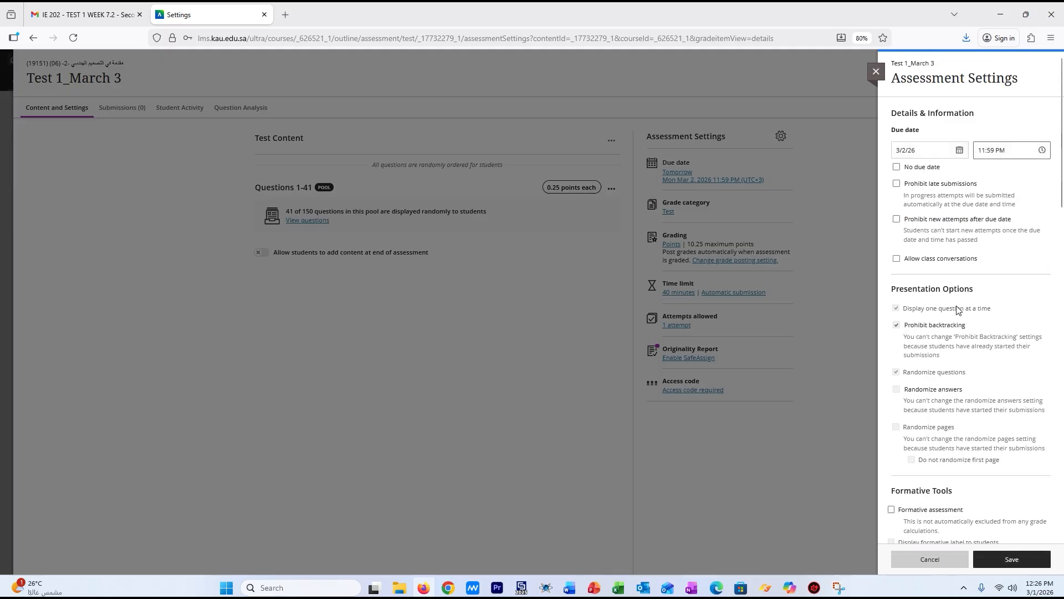
Step: Review the assessment settings down to the description, cancel out of them and return to the course content
{"action": "scroll", "coordinate": [943, 304], "scroll_direction": "down", "scroll_amount": 10}
{"action": "scroll", "coordinate": [957, 306], "scroll_direction": "down", "scroll_amount": 1}
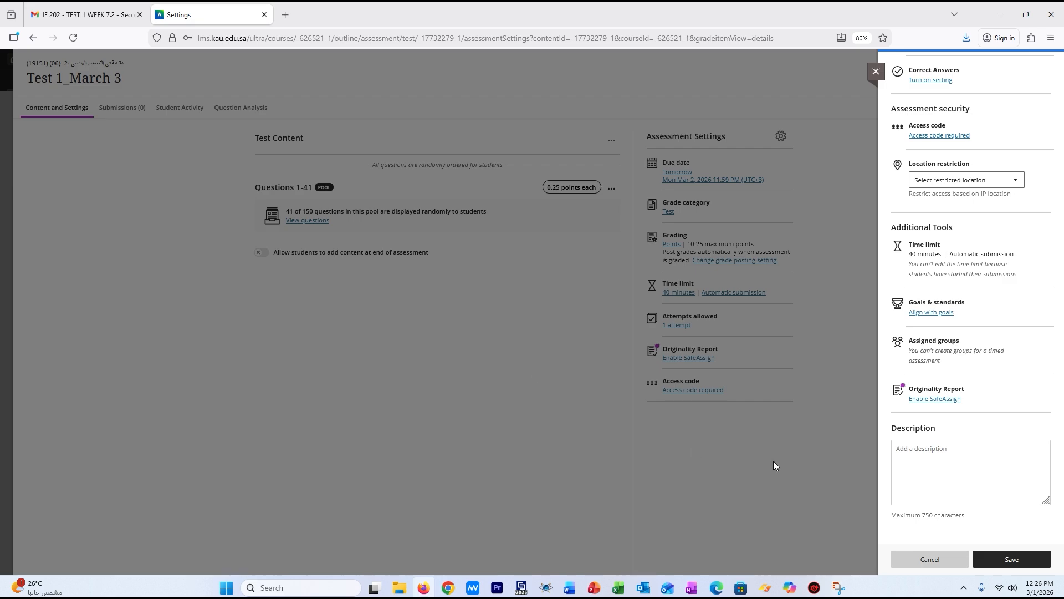
{"action": "left_click", "coordinate": [929, 559]}
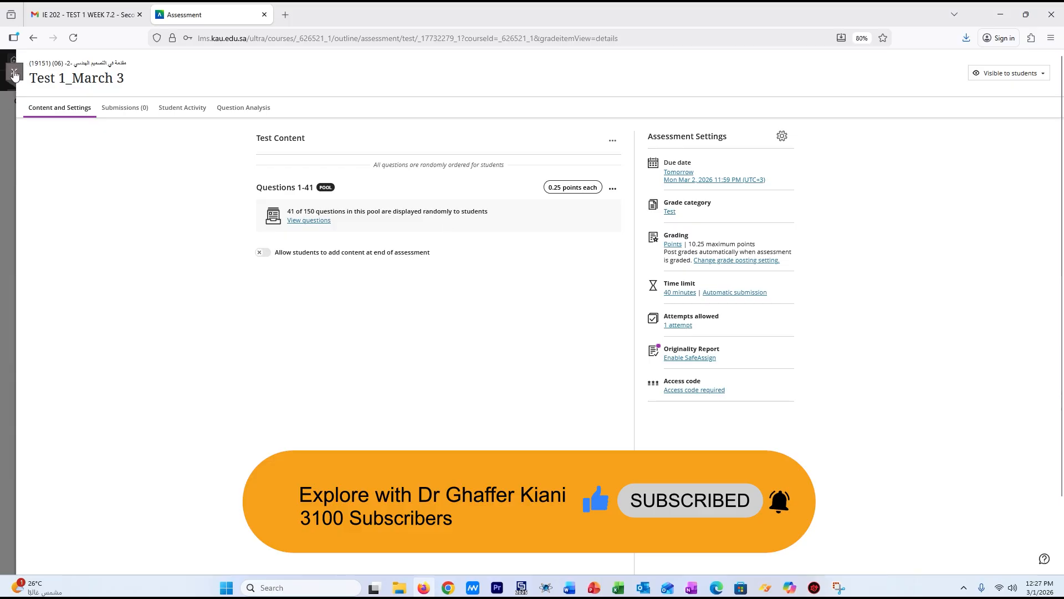
{"action": "left_click", "coordinate": [15, 71]}
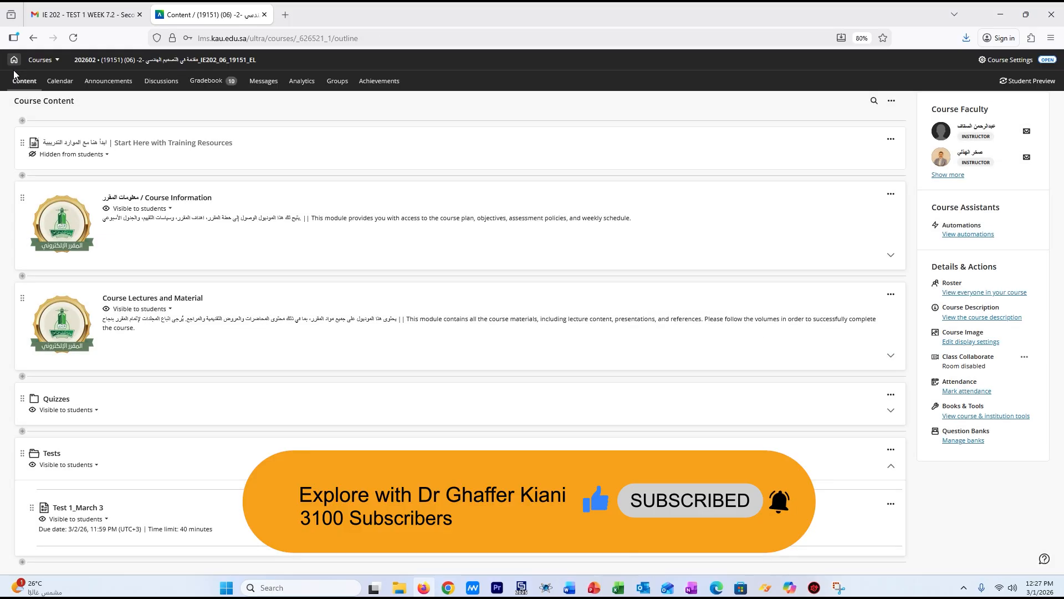